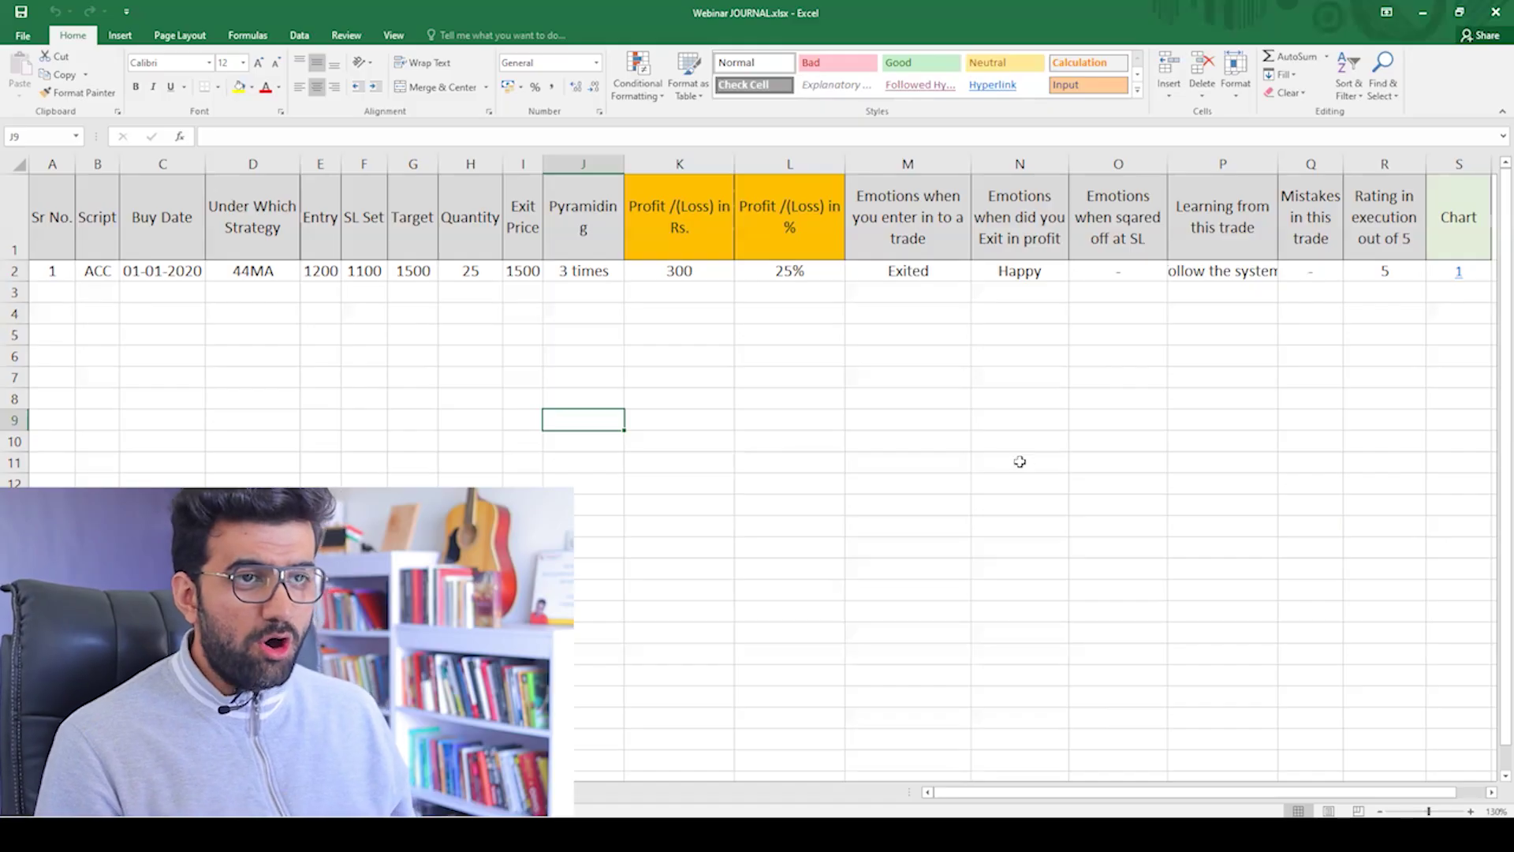
Select the Sr No., Script and Buy Date columns in turn with Ctrl+Space.
left_click(1020, 461)
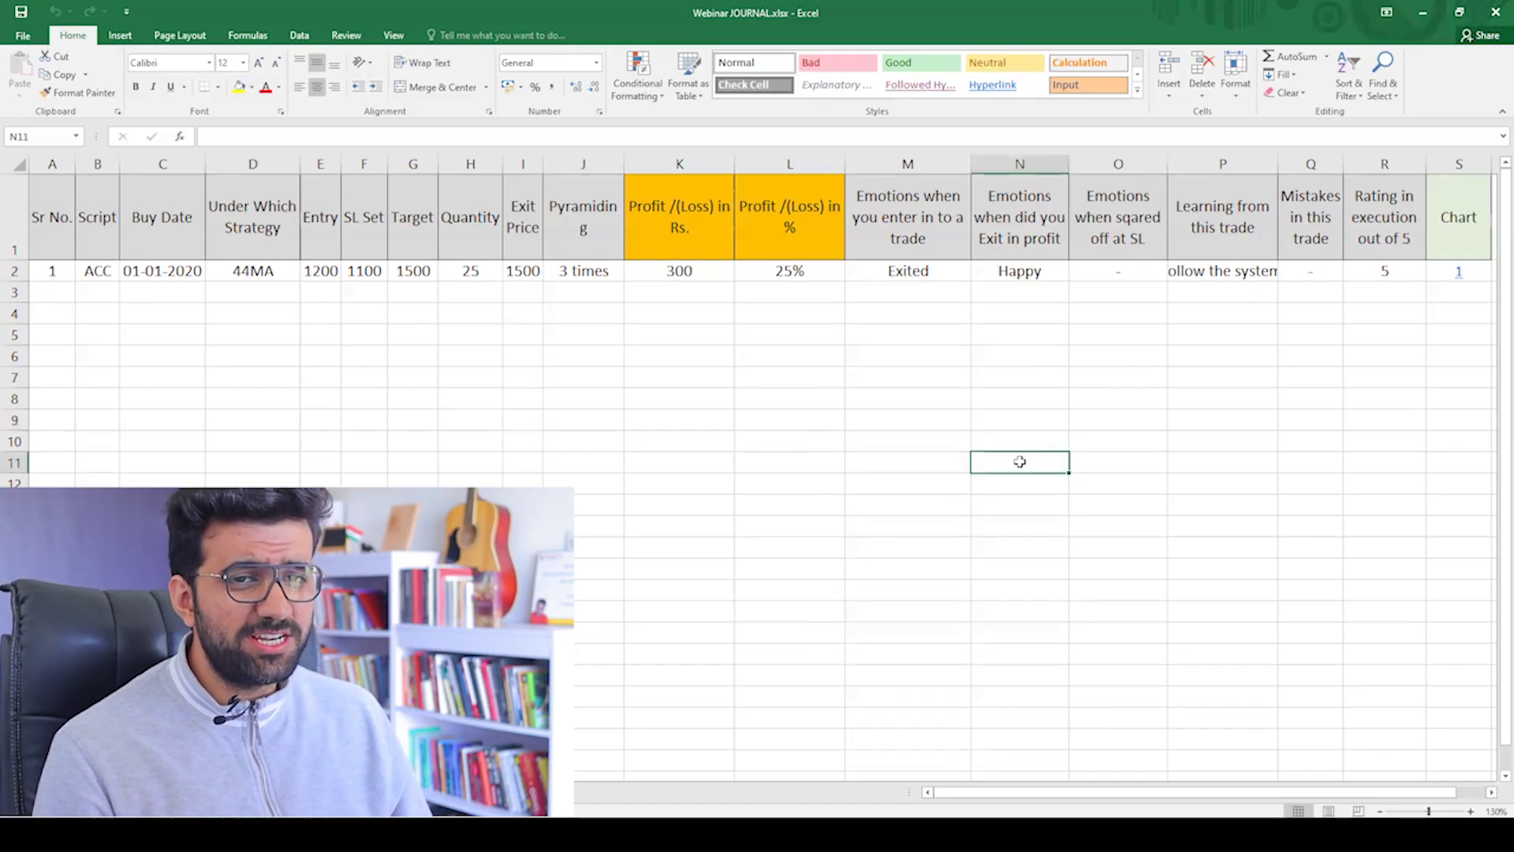
key("ctrl+Home")
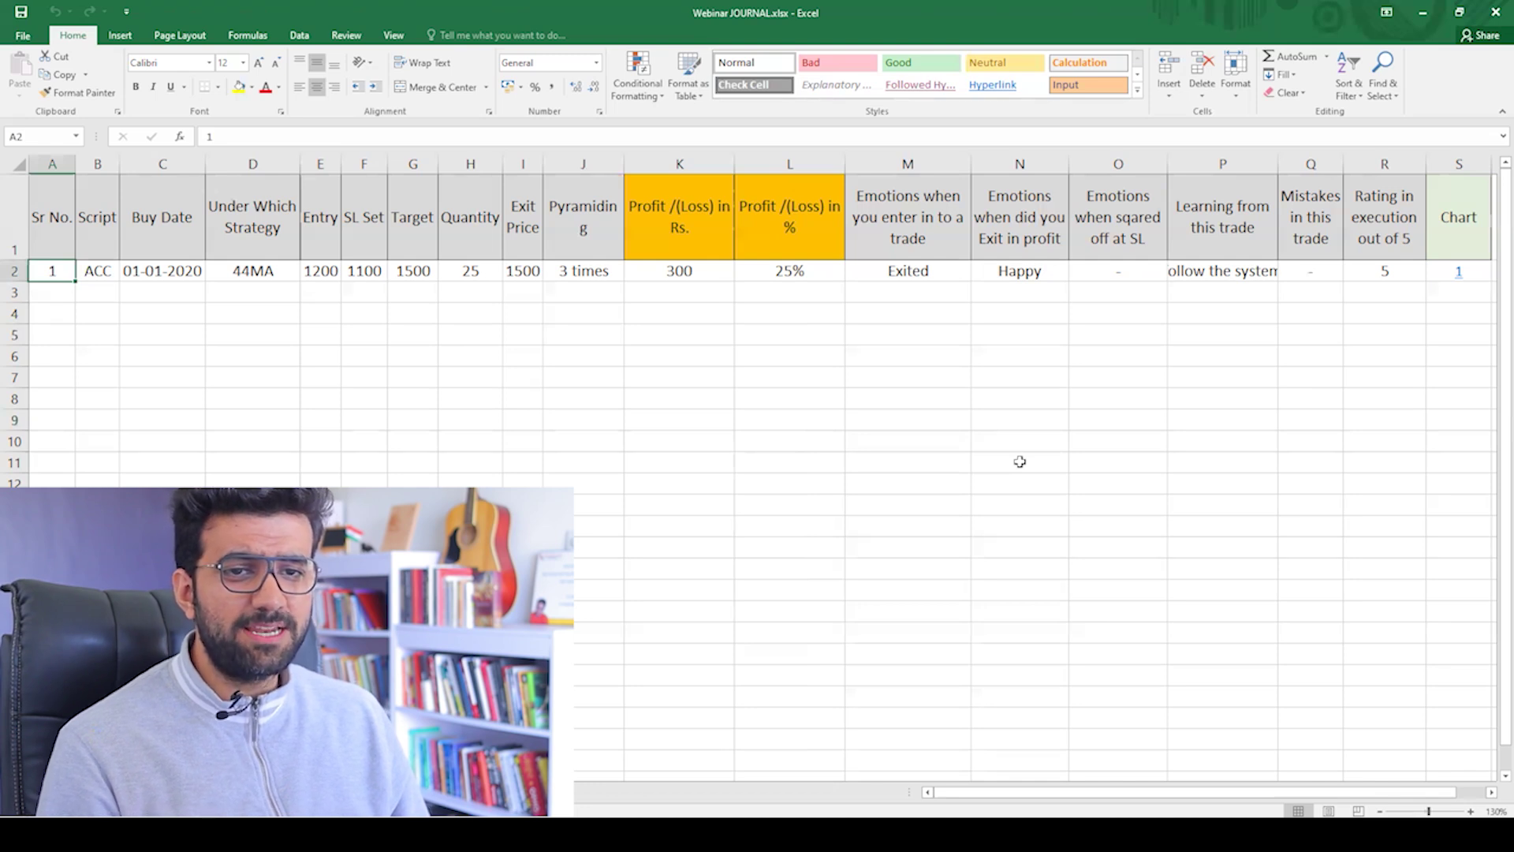
key("ctrl+space")
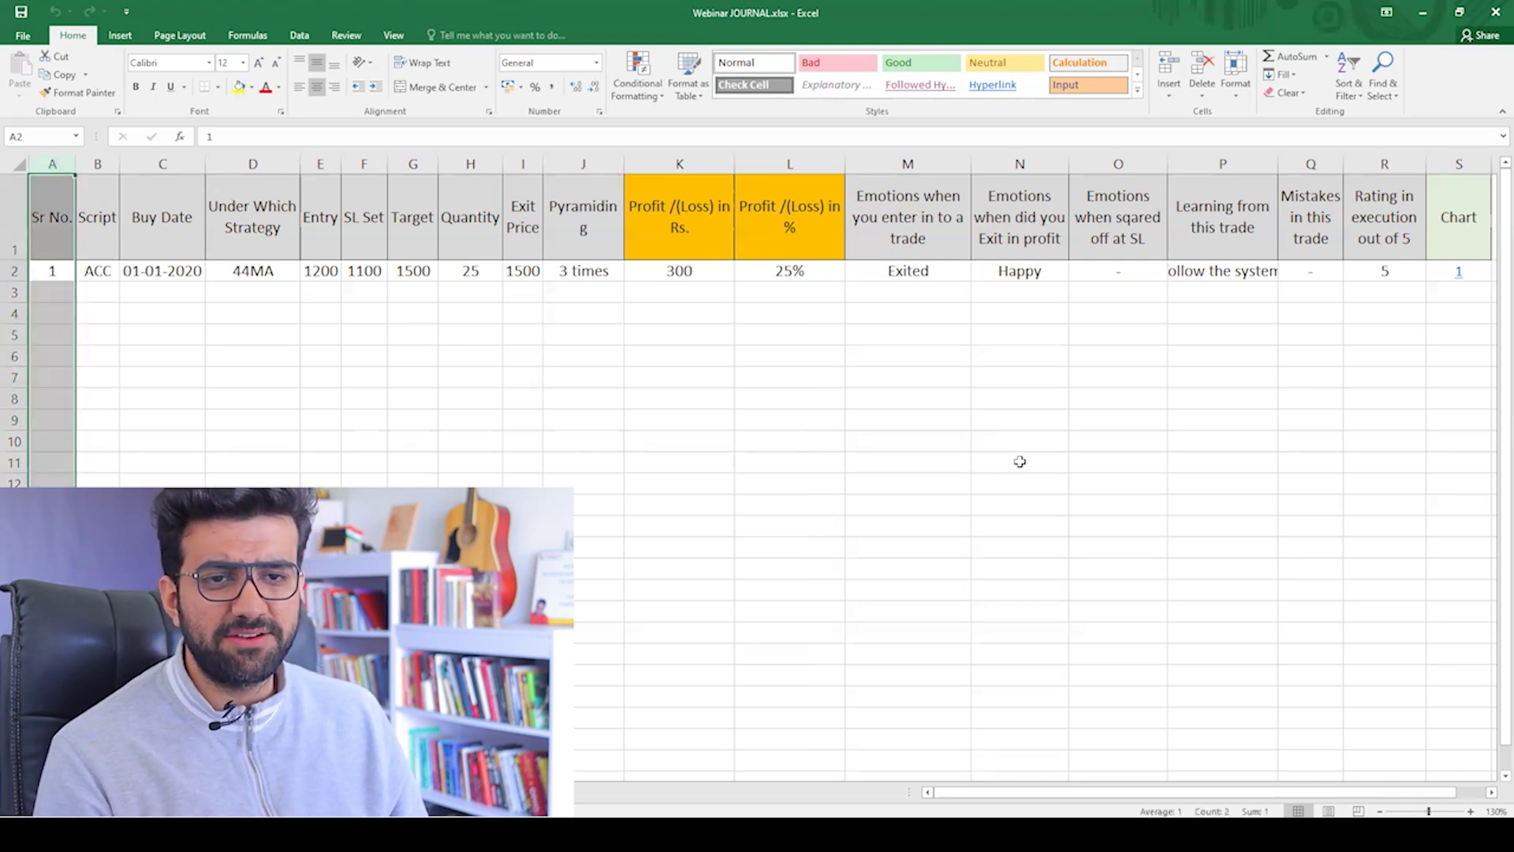
key("Down")
key("Right")
key("ctrl+space")
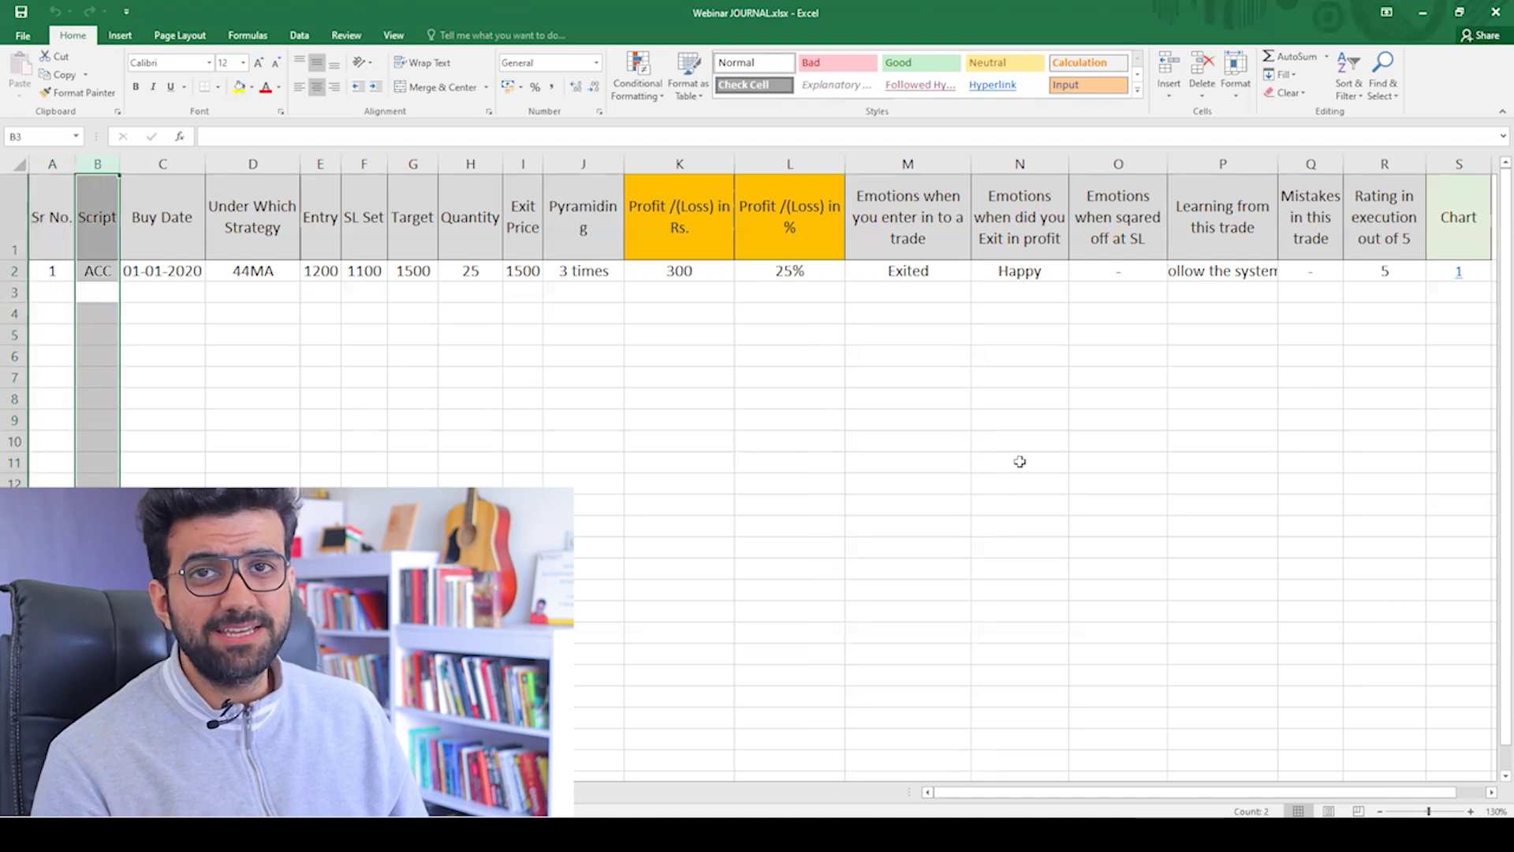
key("Down")
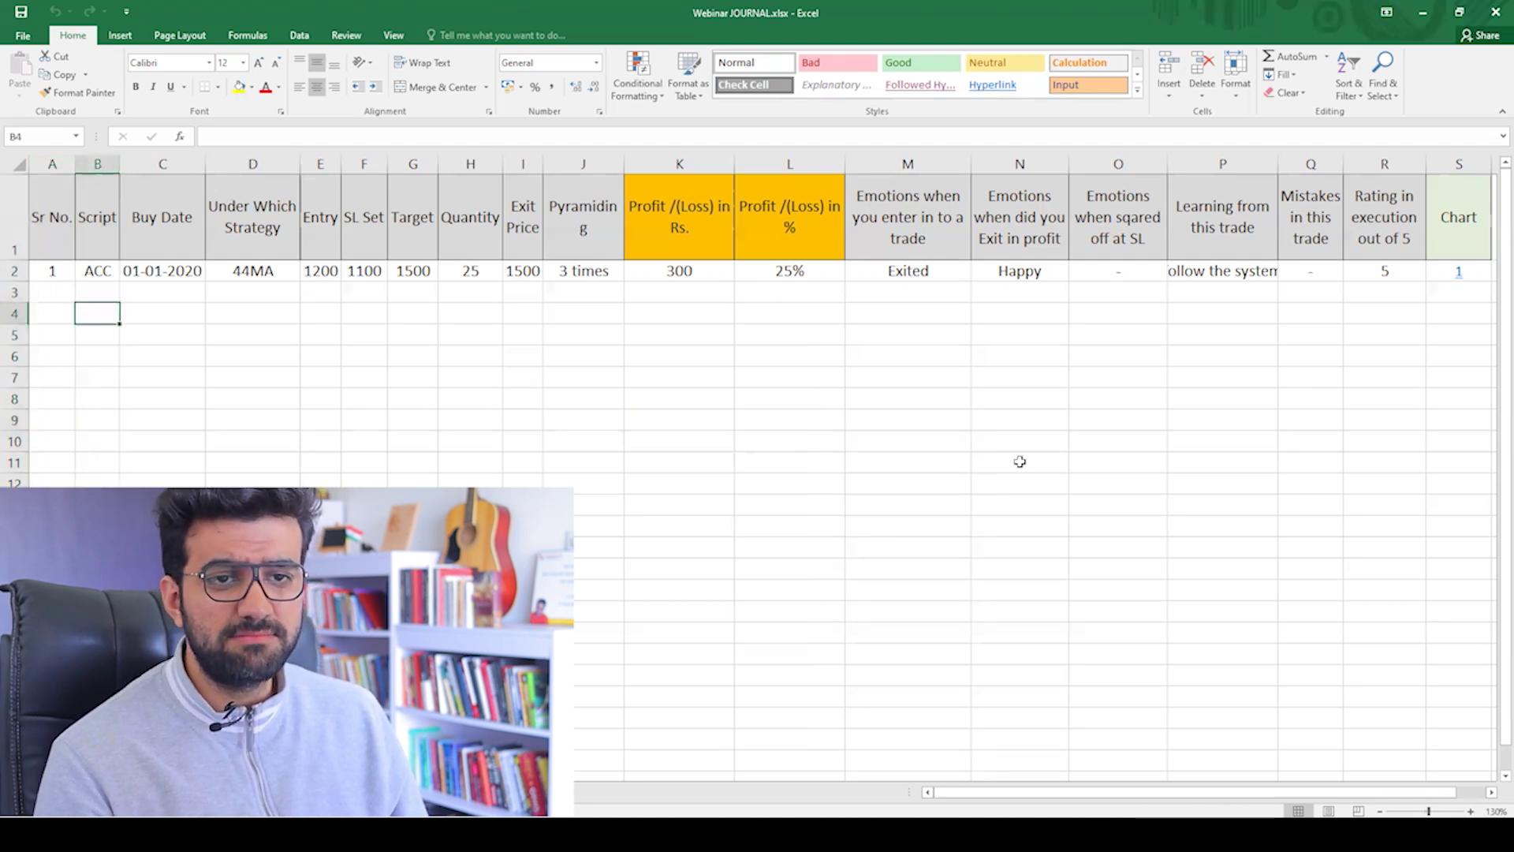
key("Right")
key("ctrl+space")
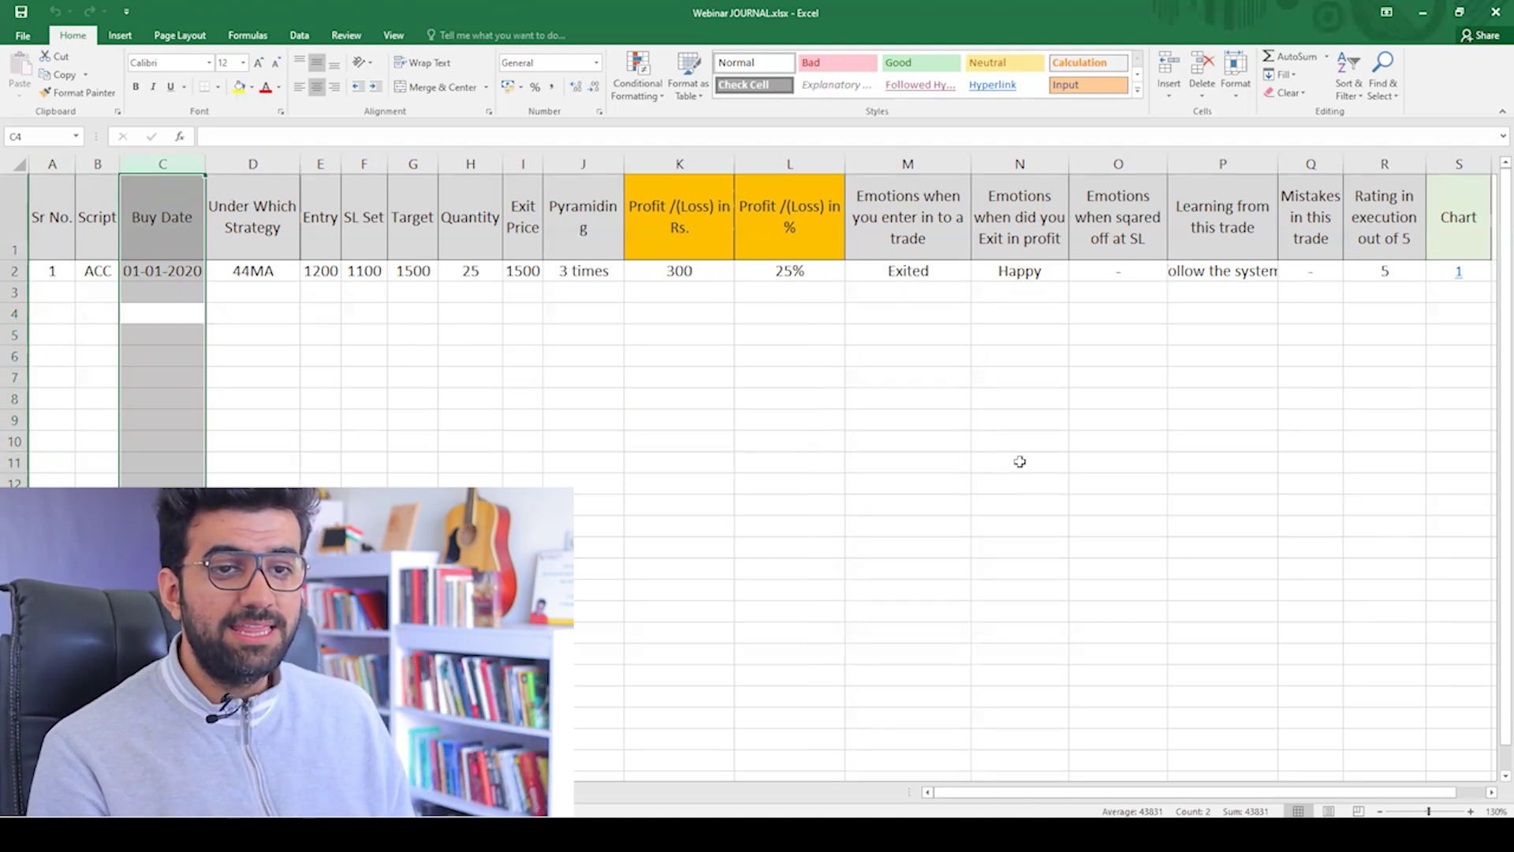
Fill the Under Which Strategy cells D1:D7 with yellow.
key("Right")
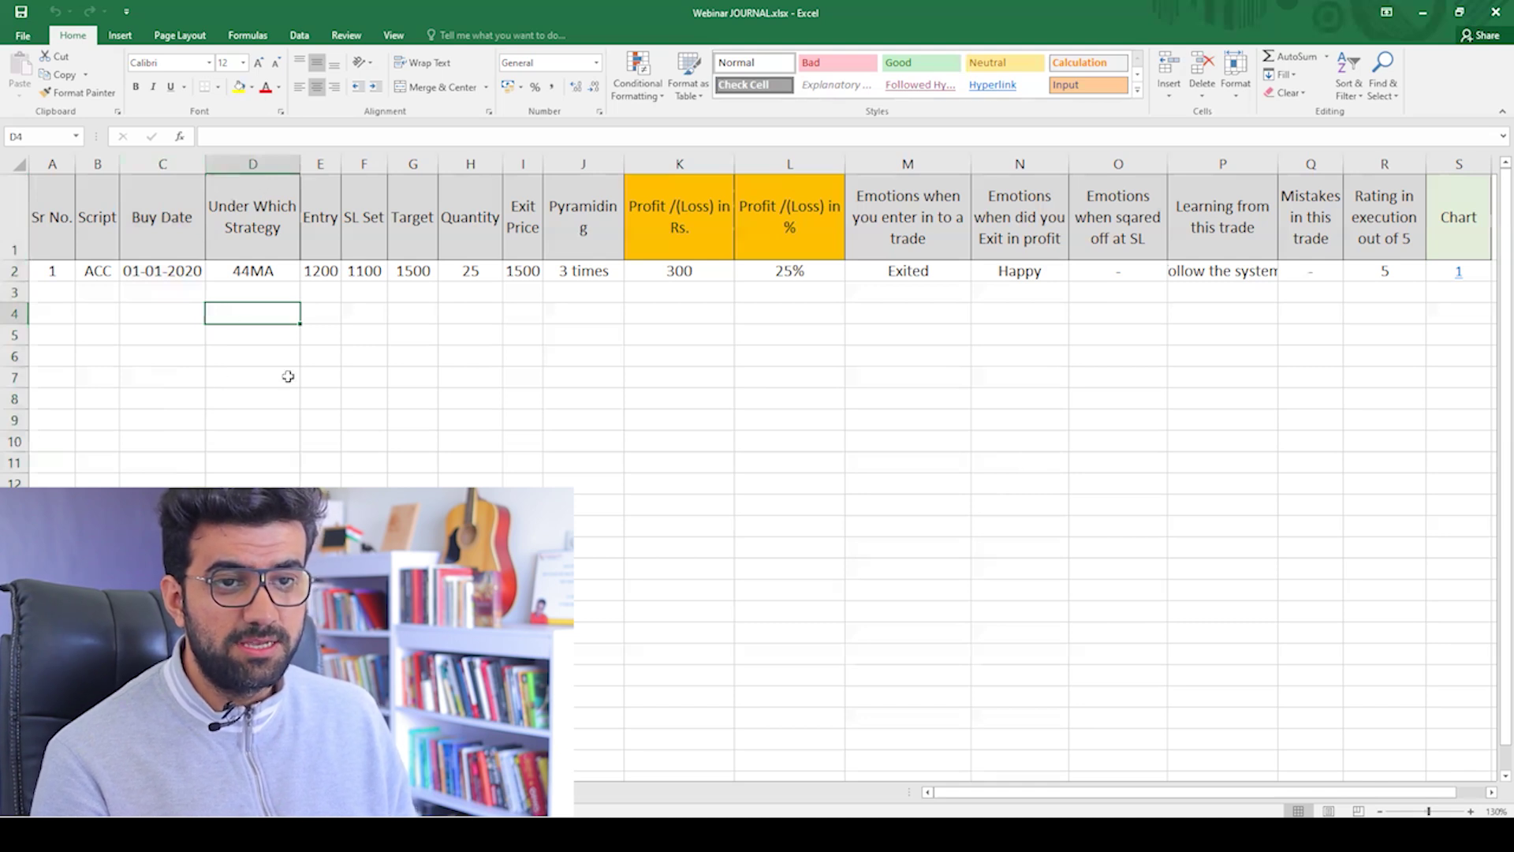
left_click_drag(252, 221, 261, 377)
left_click(239, 87)
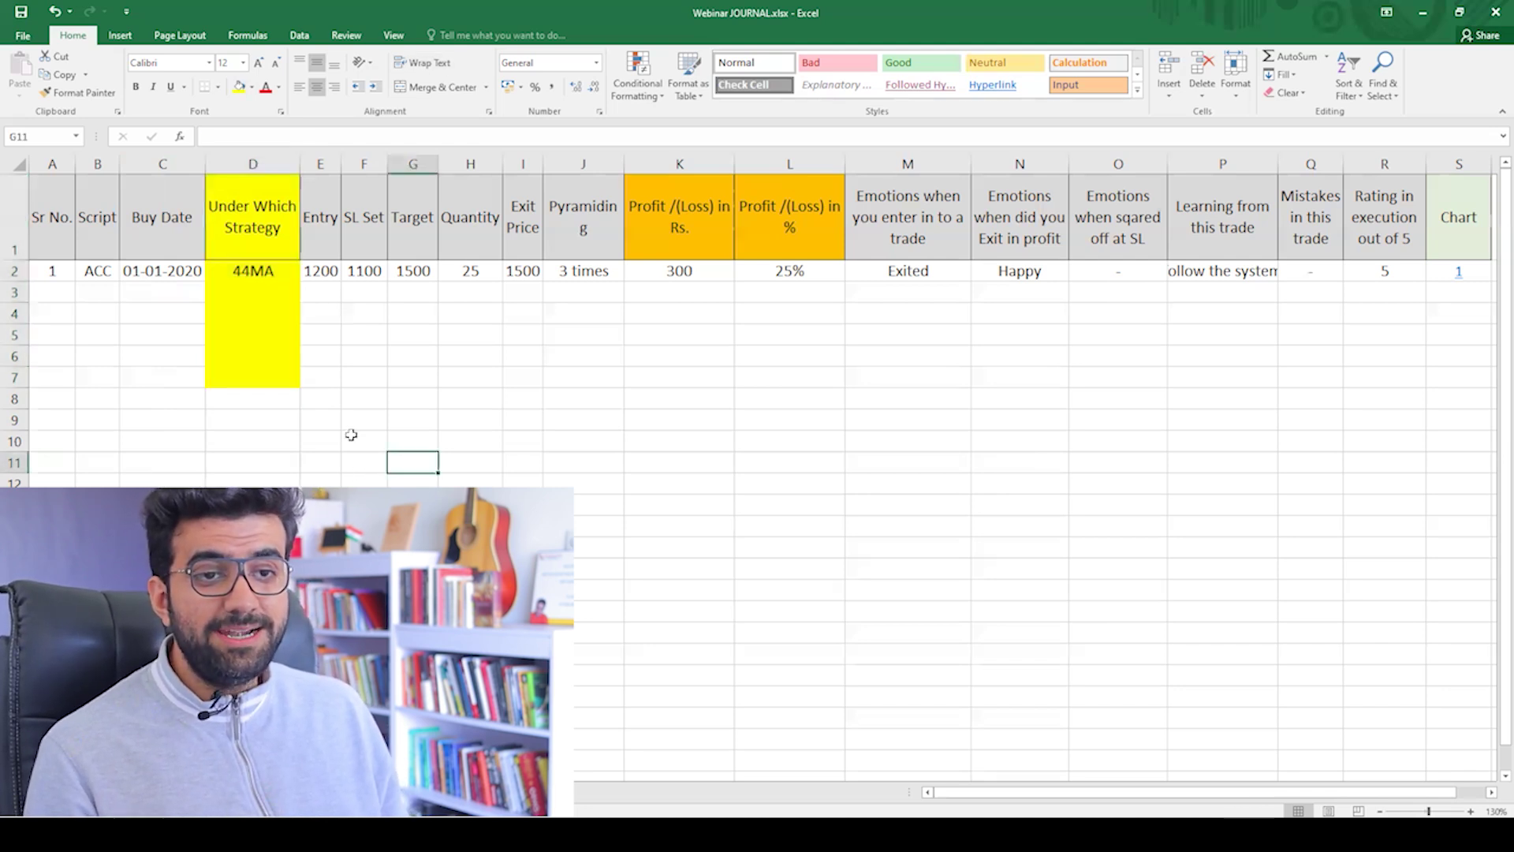
Fill the SL Set column yellow, and the Target column yellow down to row 11.
left_click_drag(320, 217, 320, 307)
left_click_drag(334, 426, 364, 409)
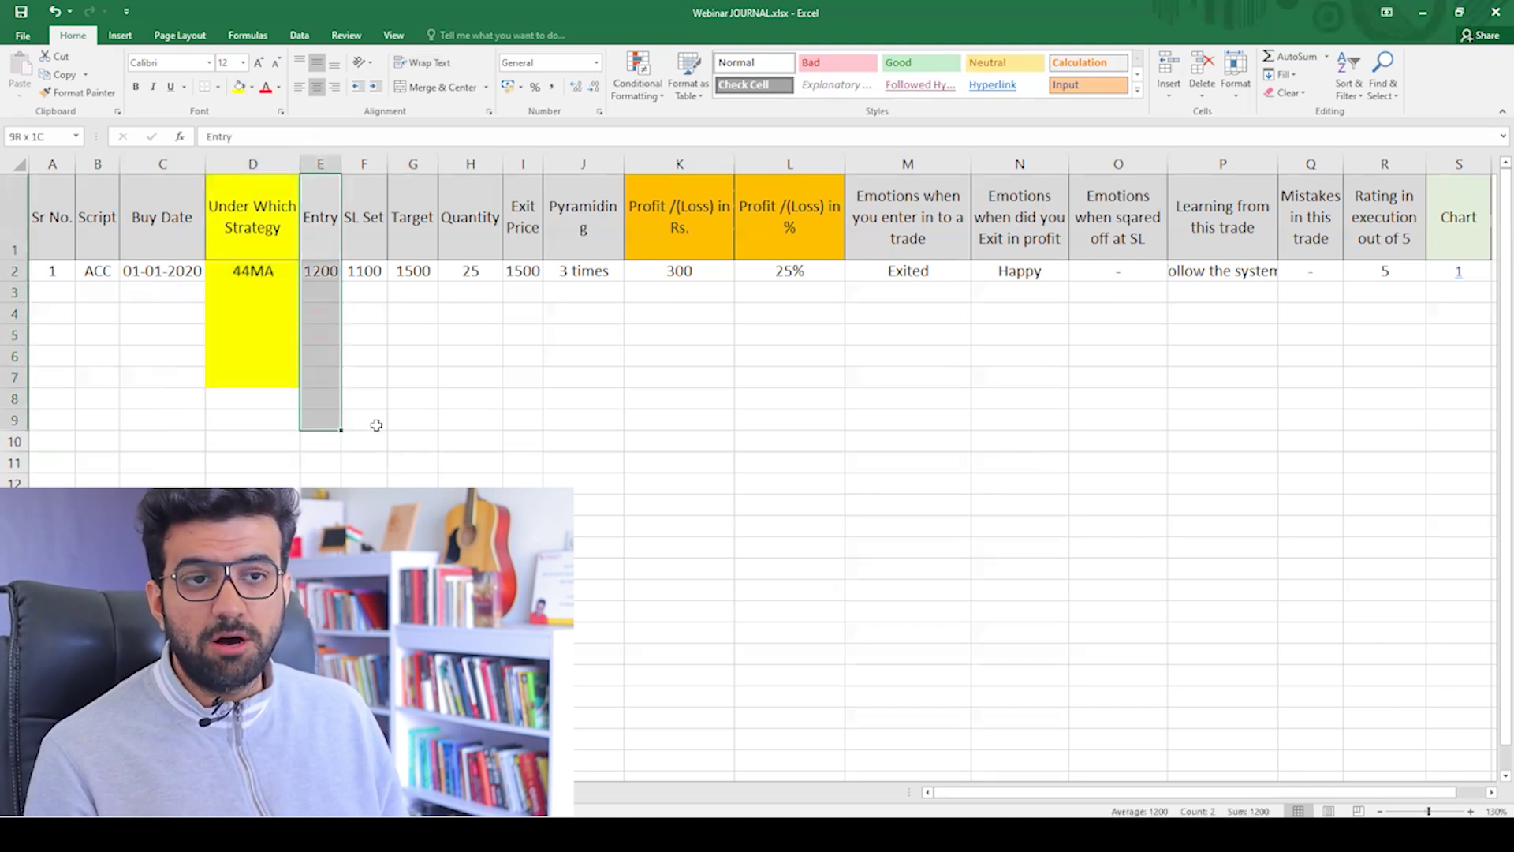
left_click_drag(363, 217, 364, 377)
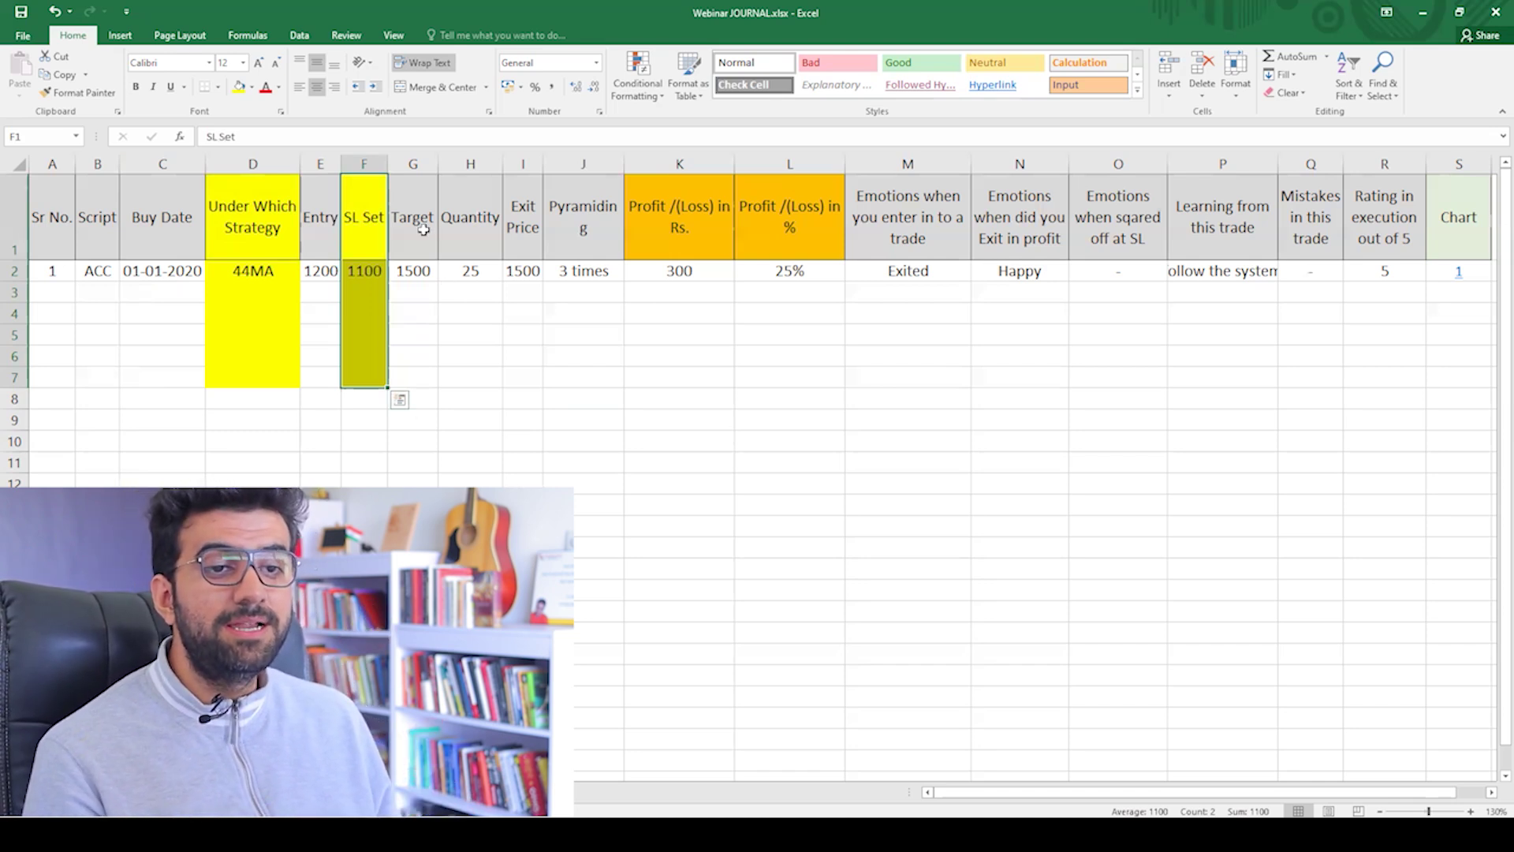
left_click_drag(412, 217, 412, 462)
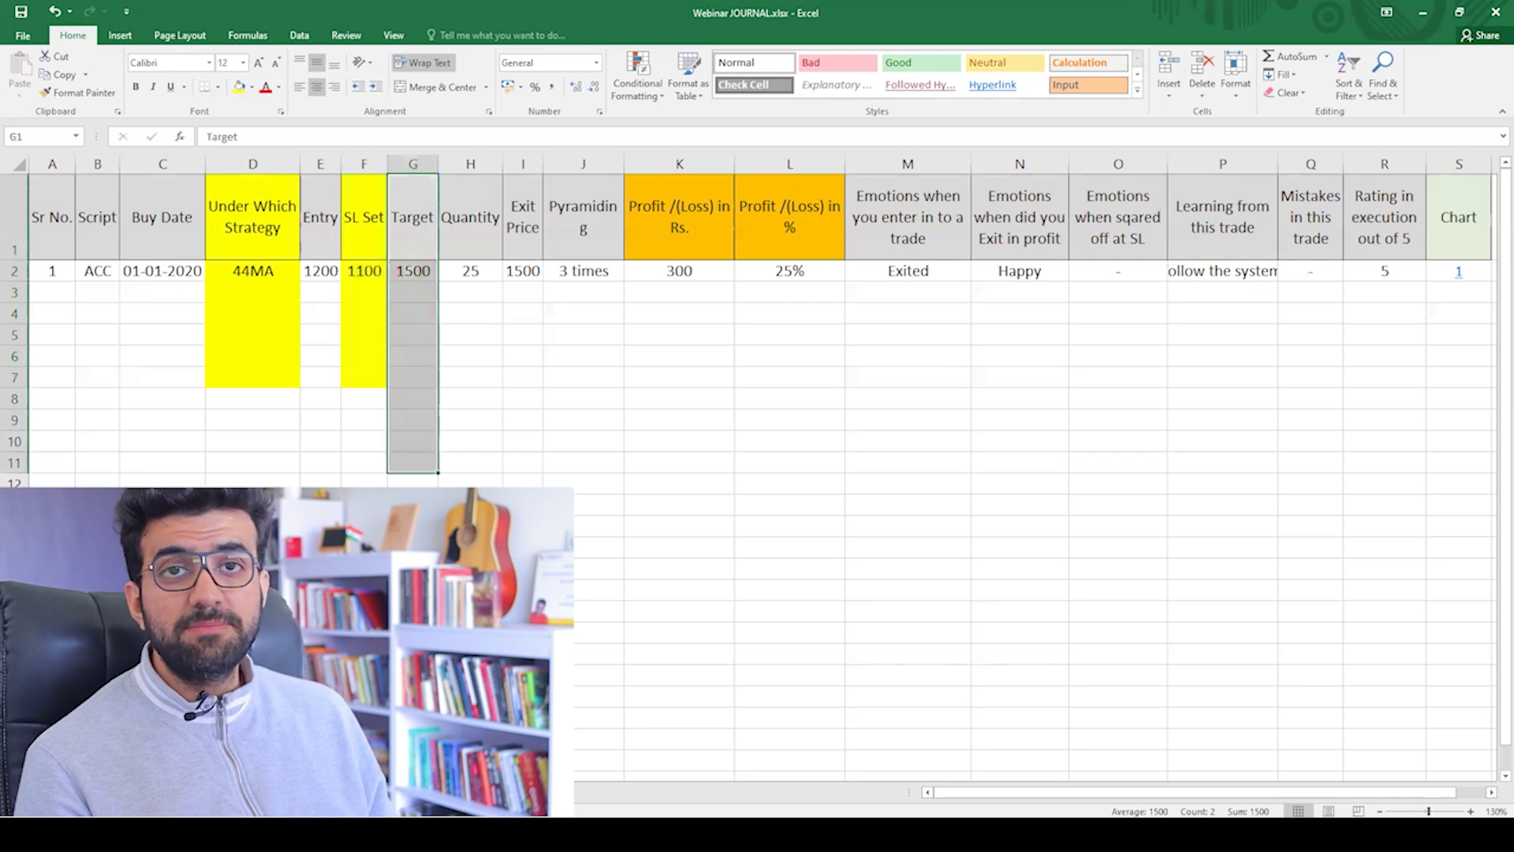
key("F4")
left_click(583, 504)
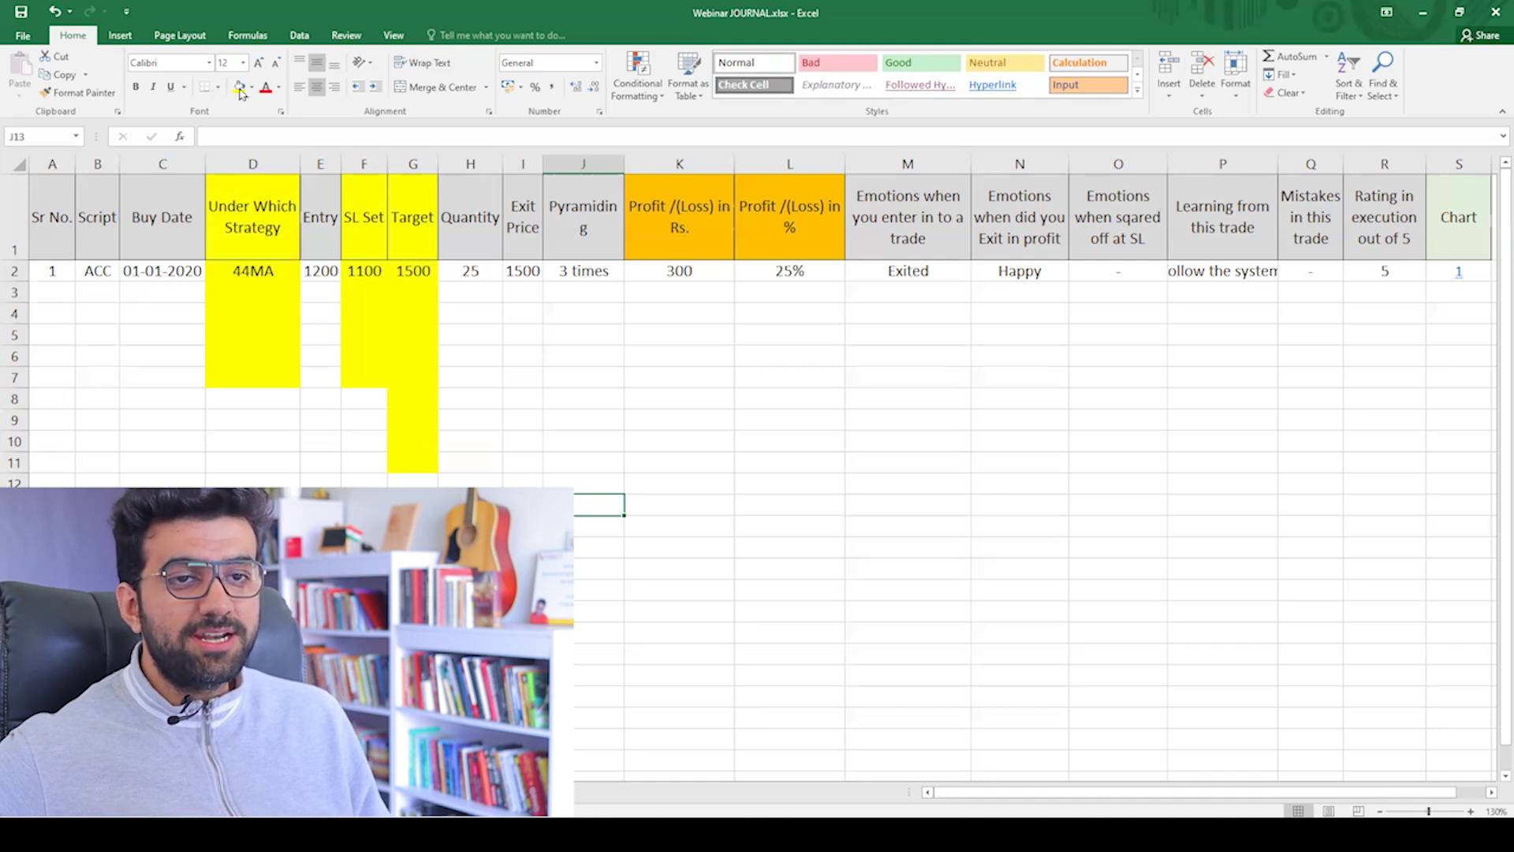
Fill the Quantity cells H1:H7 with yellow.
left_click_drag(470, 217, 469, 377)
key("F4")
left_click(779, 501)
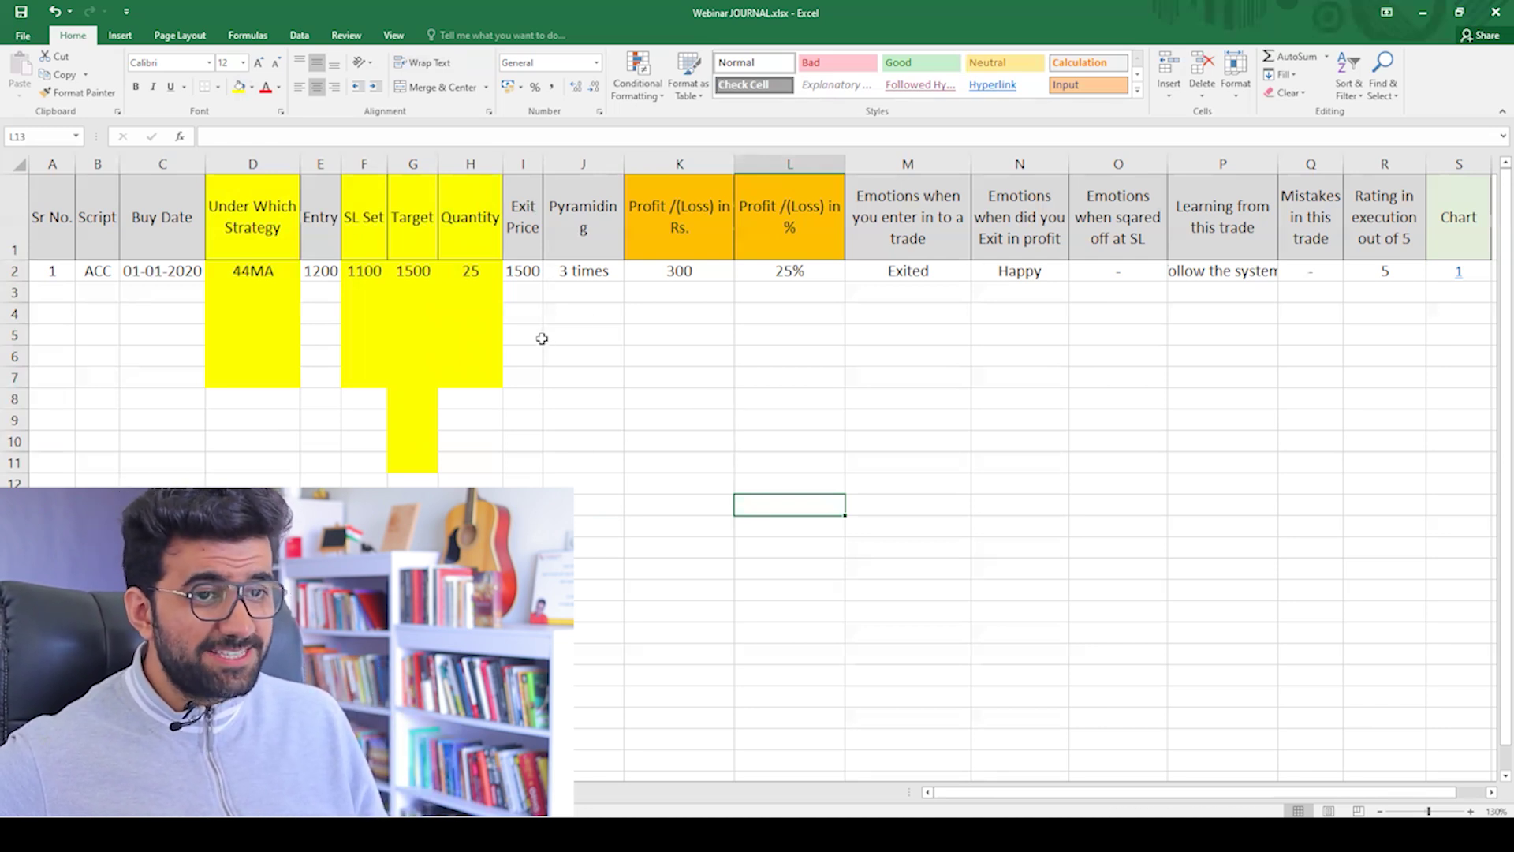
Give the Exit Price cell I2 (1500) a green fill from Standard Colors.
left_click_drag(523, 236, 552, 339)
left_click(526, 270)
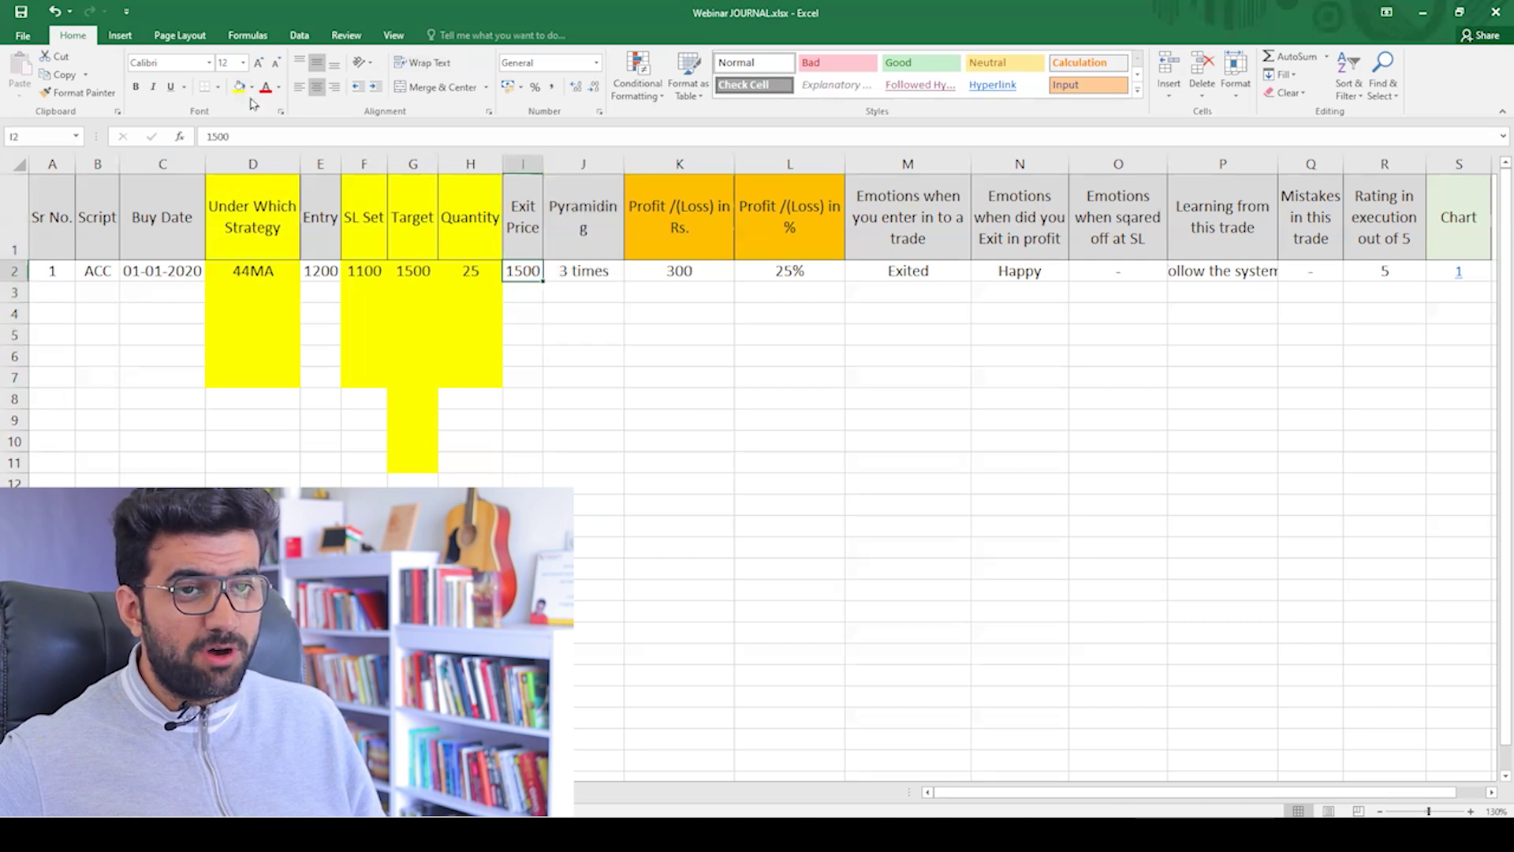
left_click(252, 87)
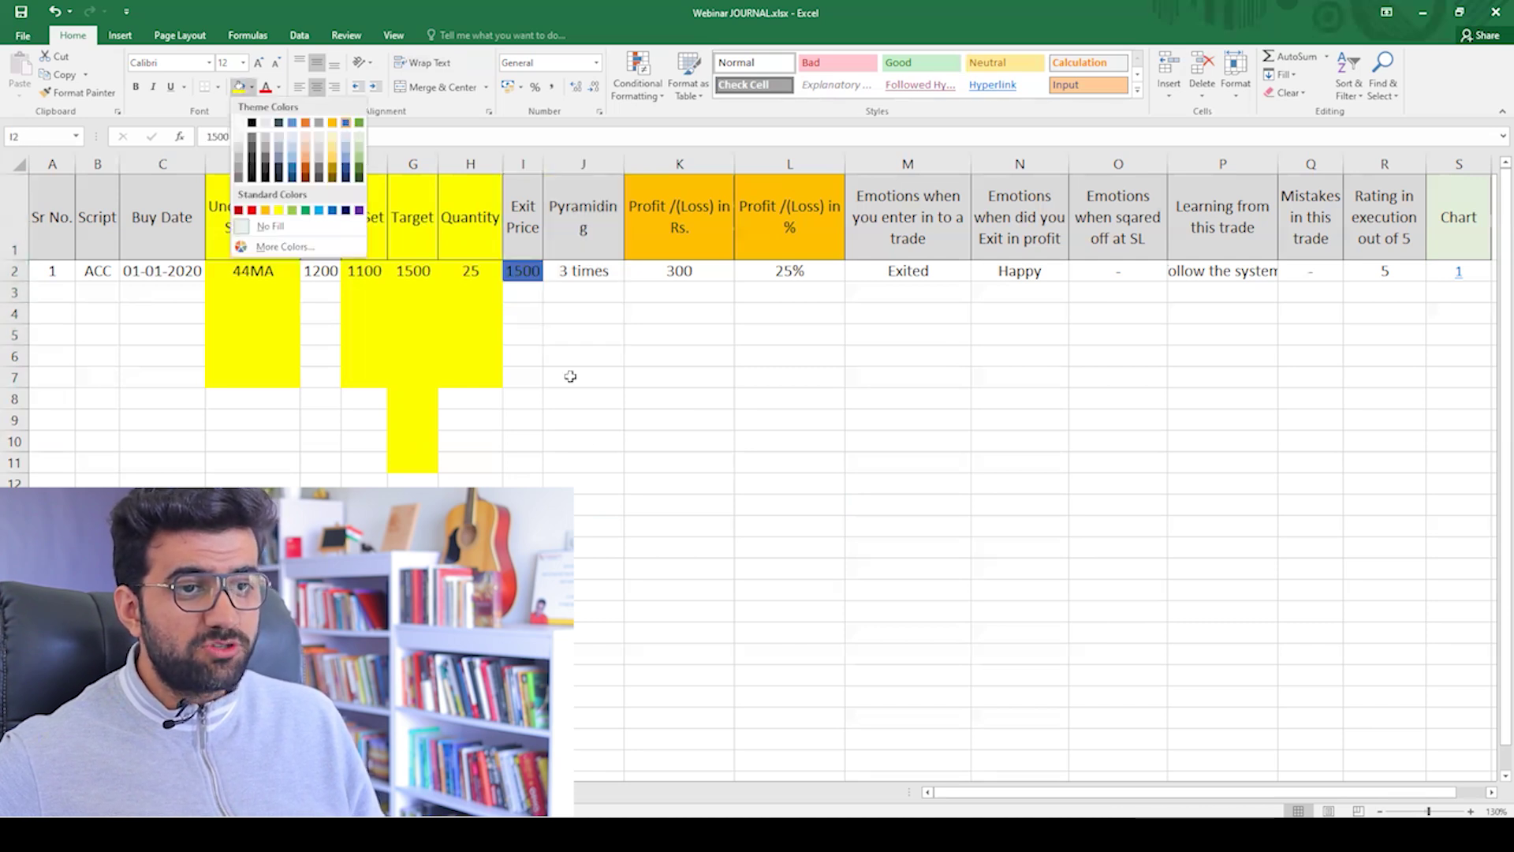
left_click_drag(583, 217, 584, 291)
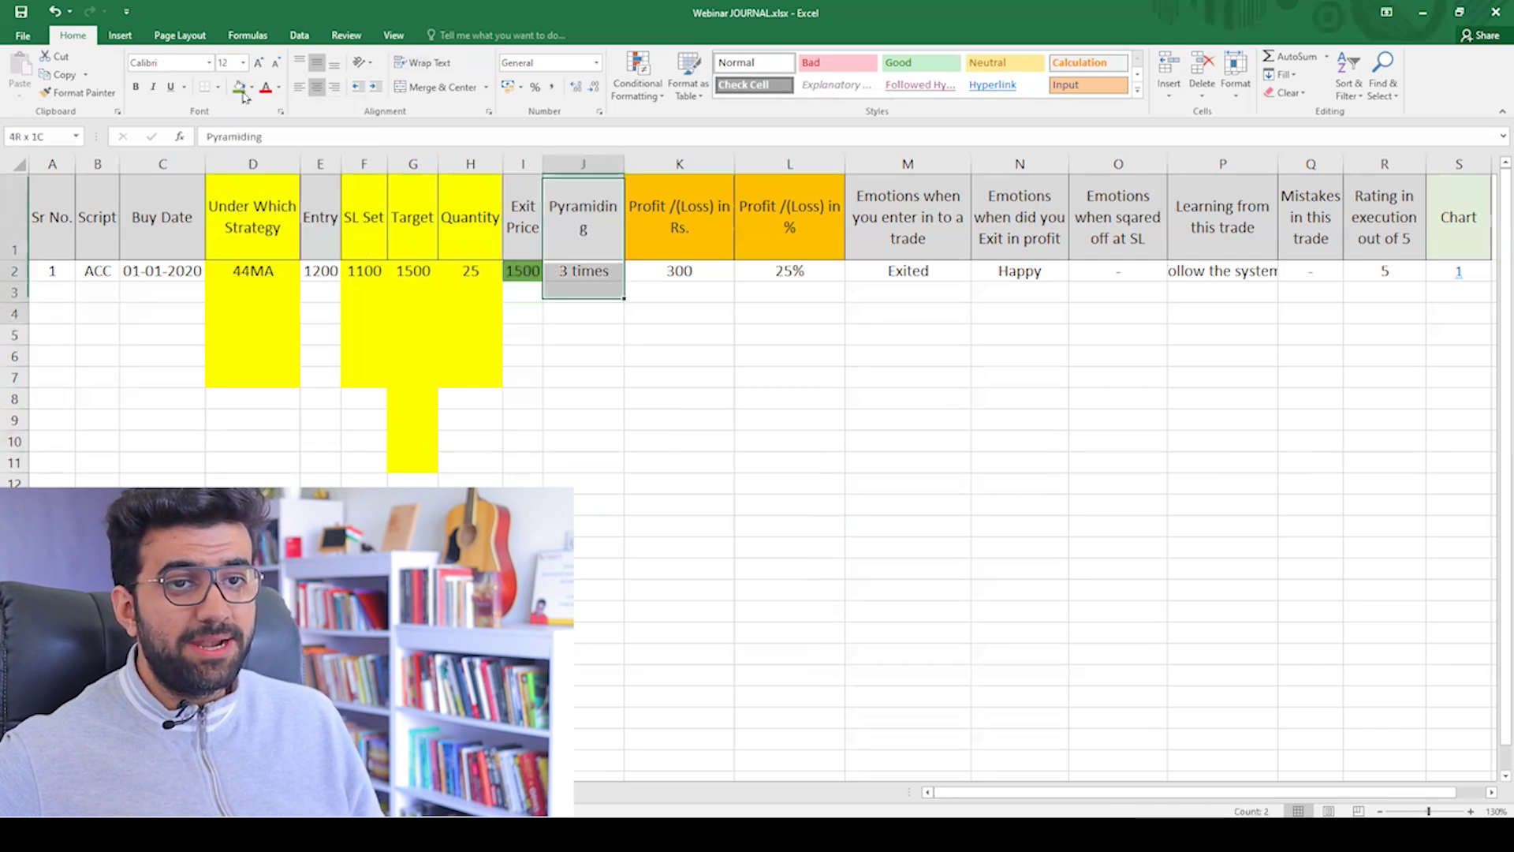
left_click(666, 520)
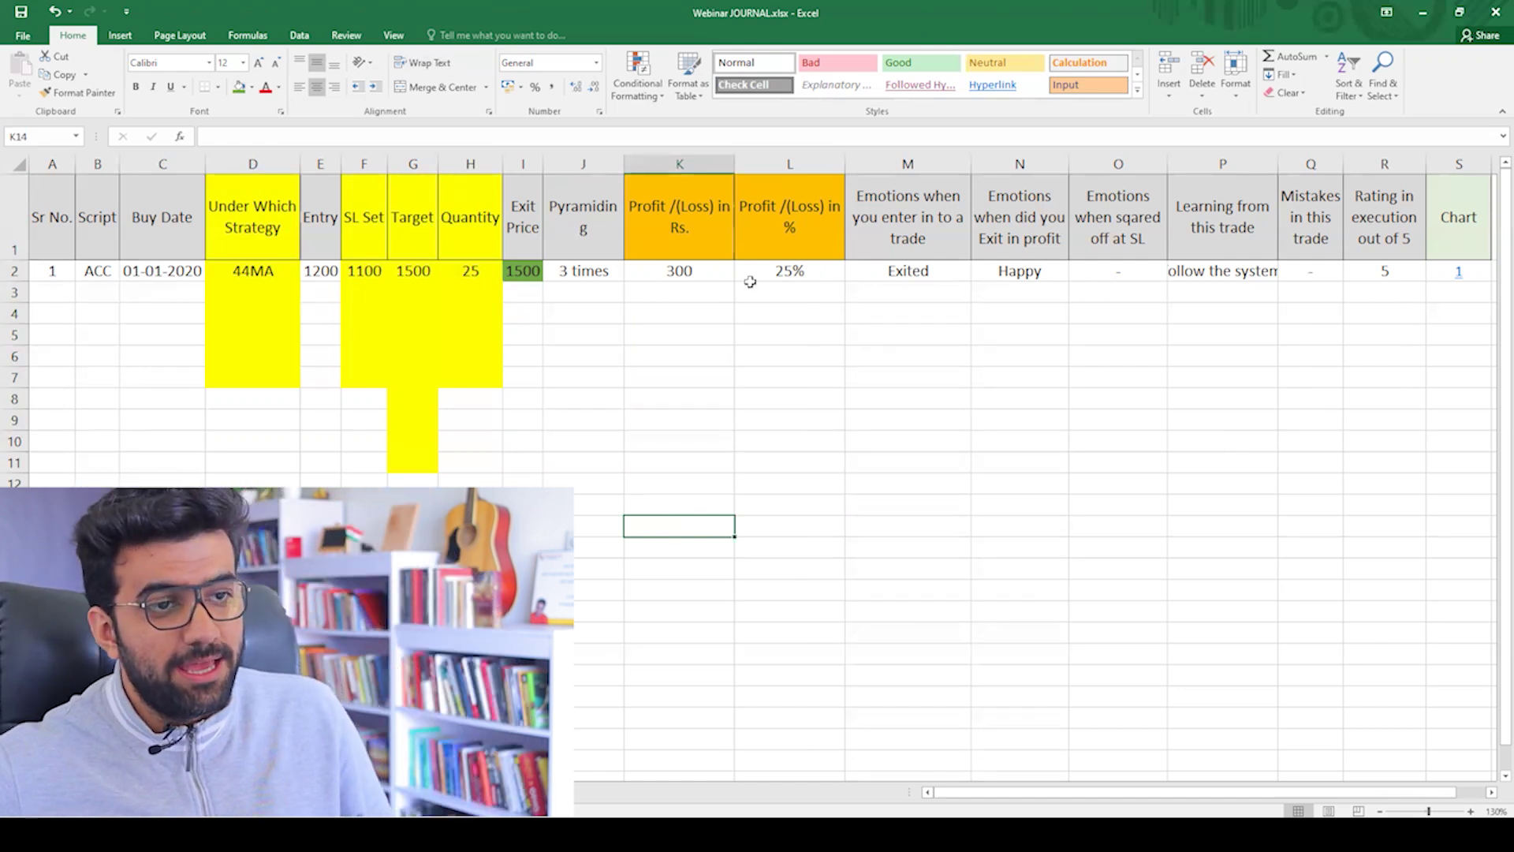
left_click(580, 291)
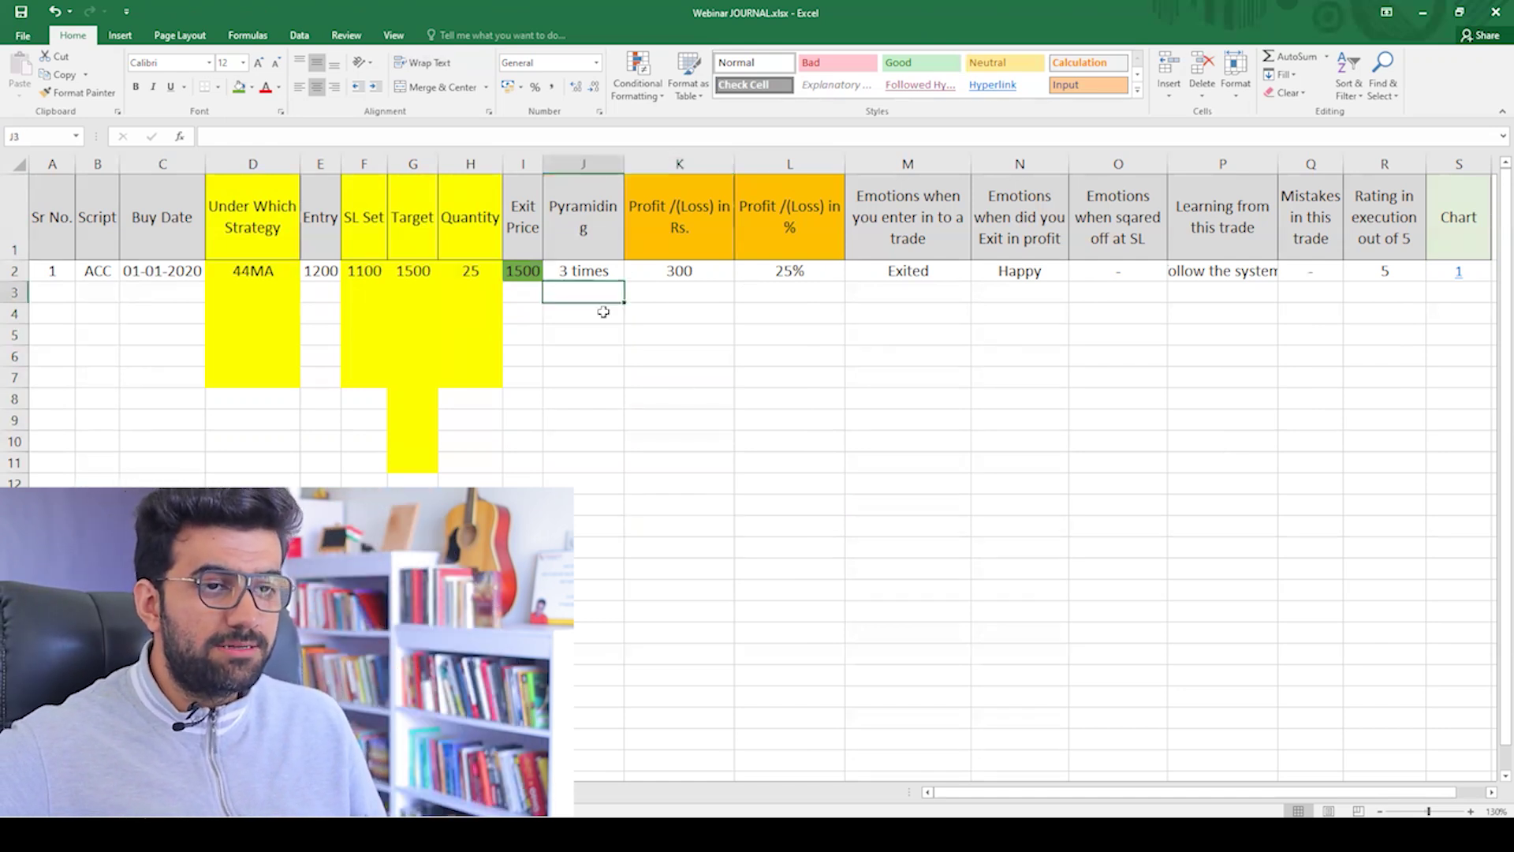
left_click(691, 440)
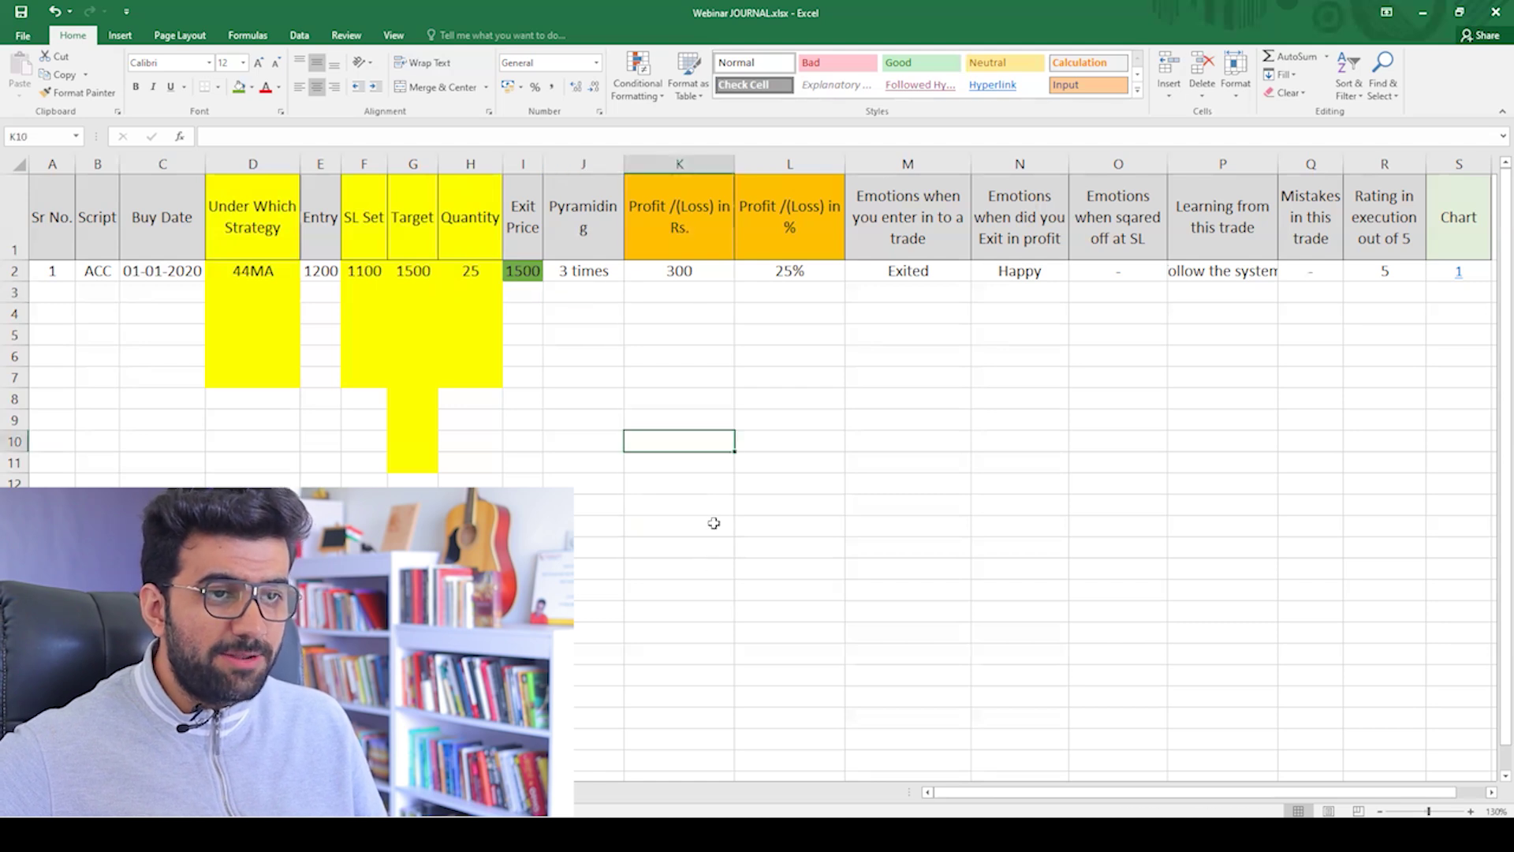
key("ctrl+z")
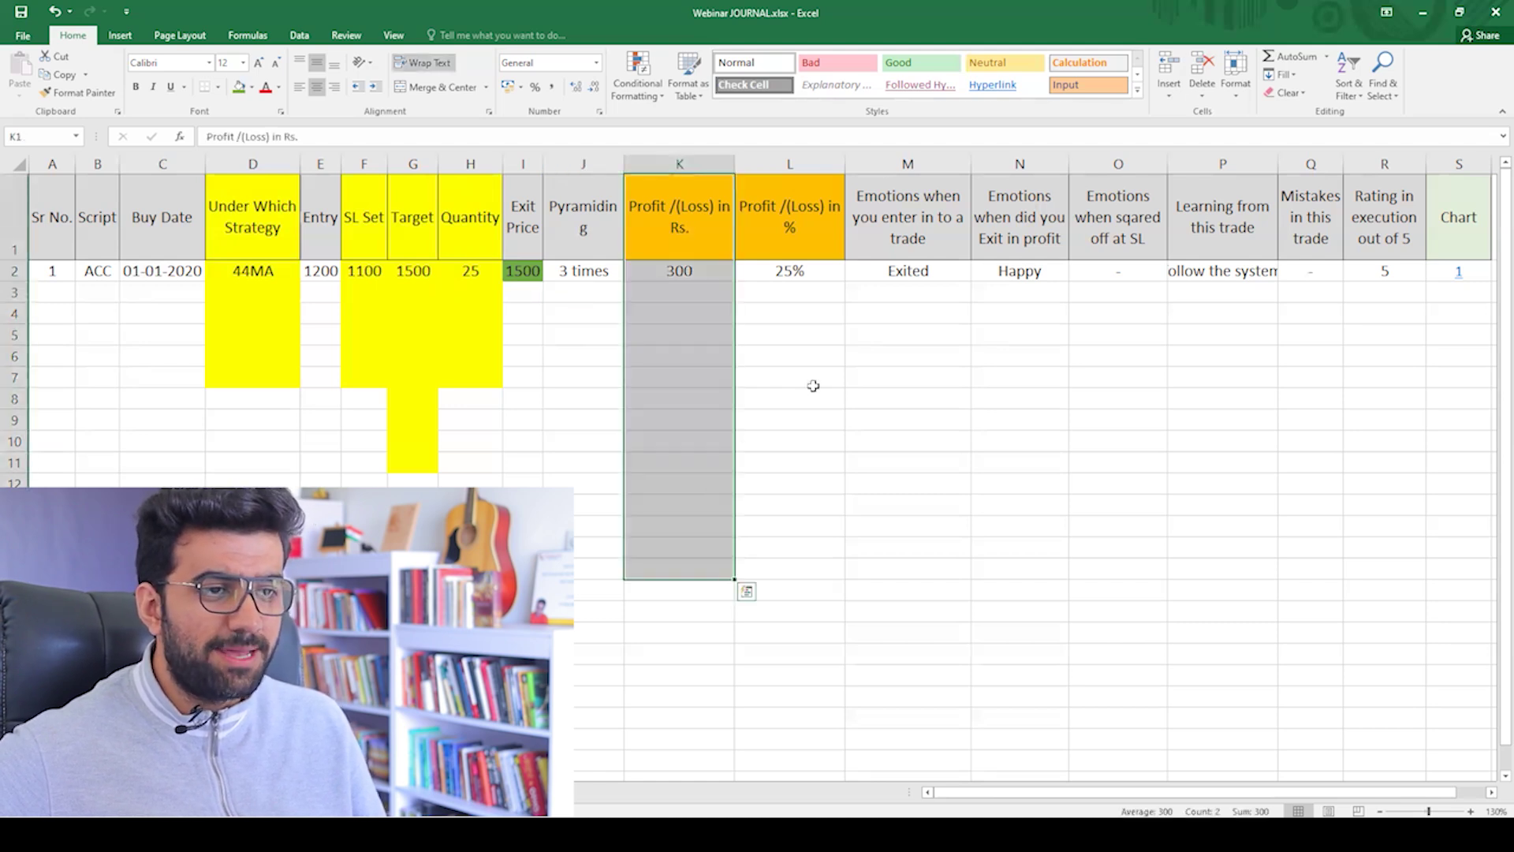
left_click_drag(788, 229, 778, 327)
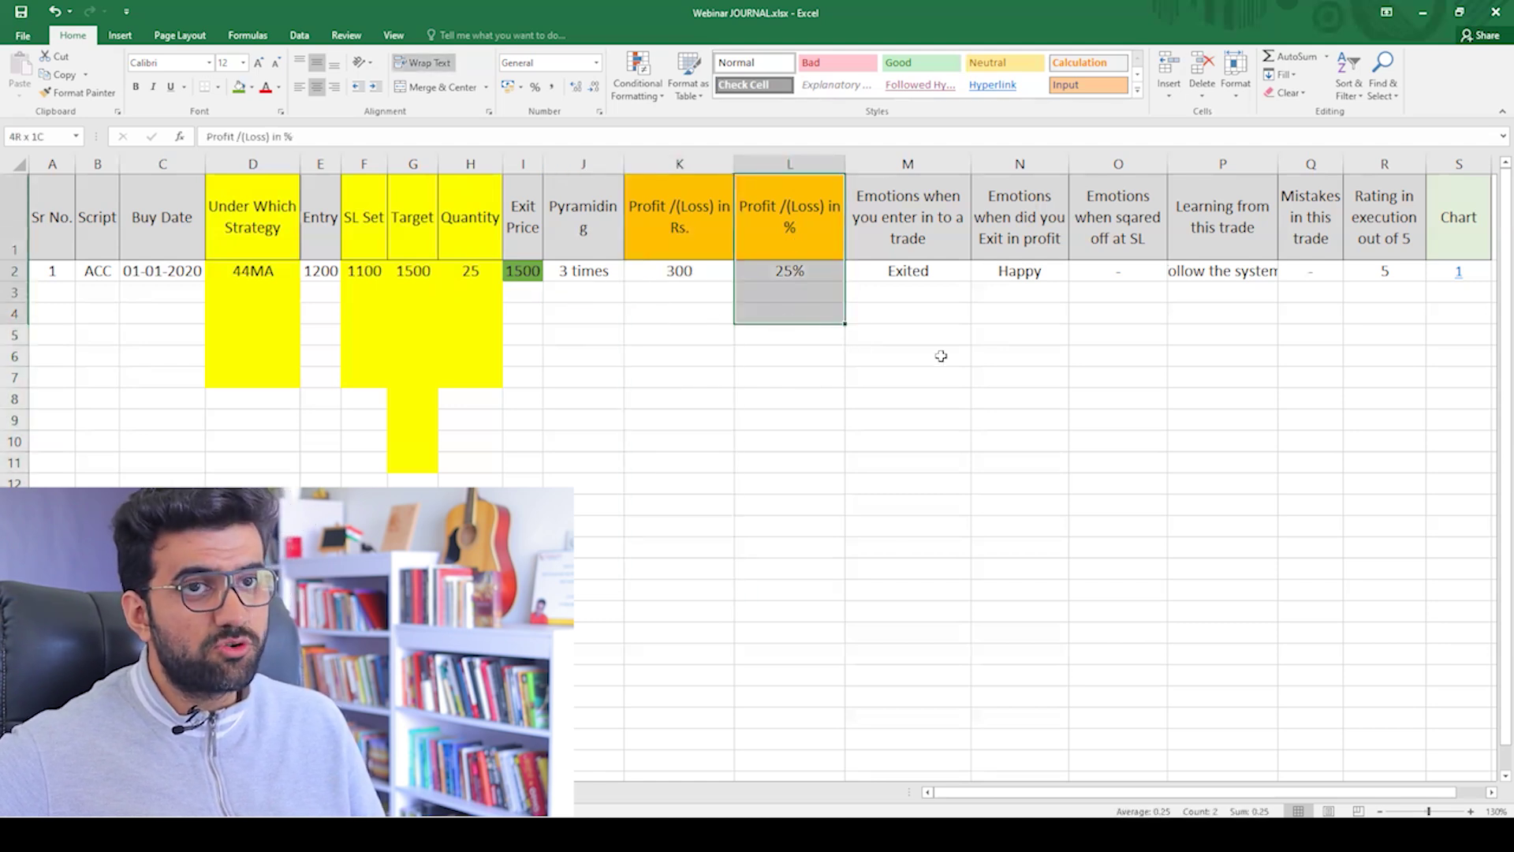
left_click(907, 355)
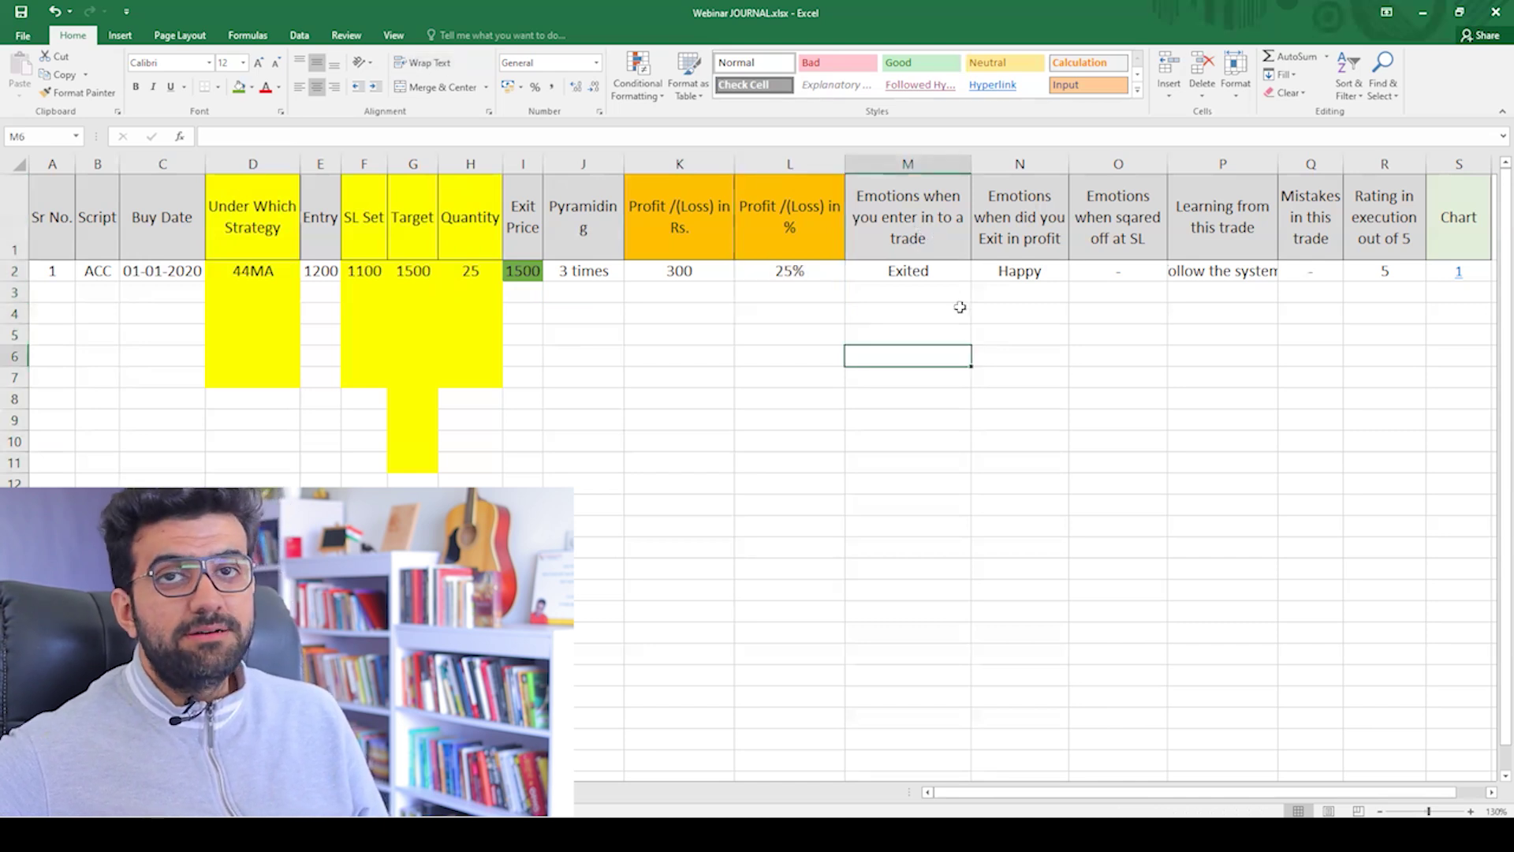
key("ctrl+z")
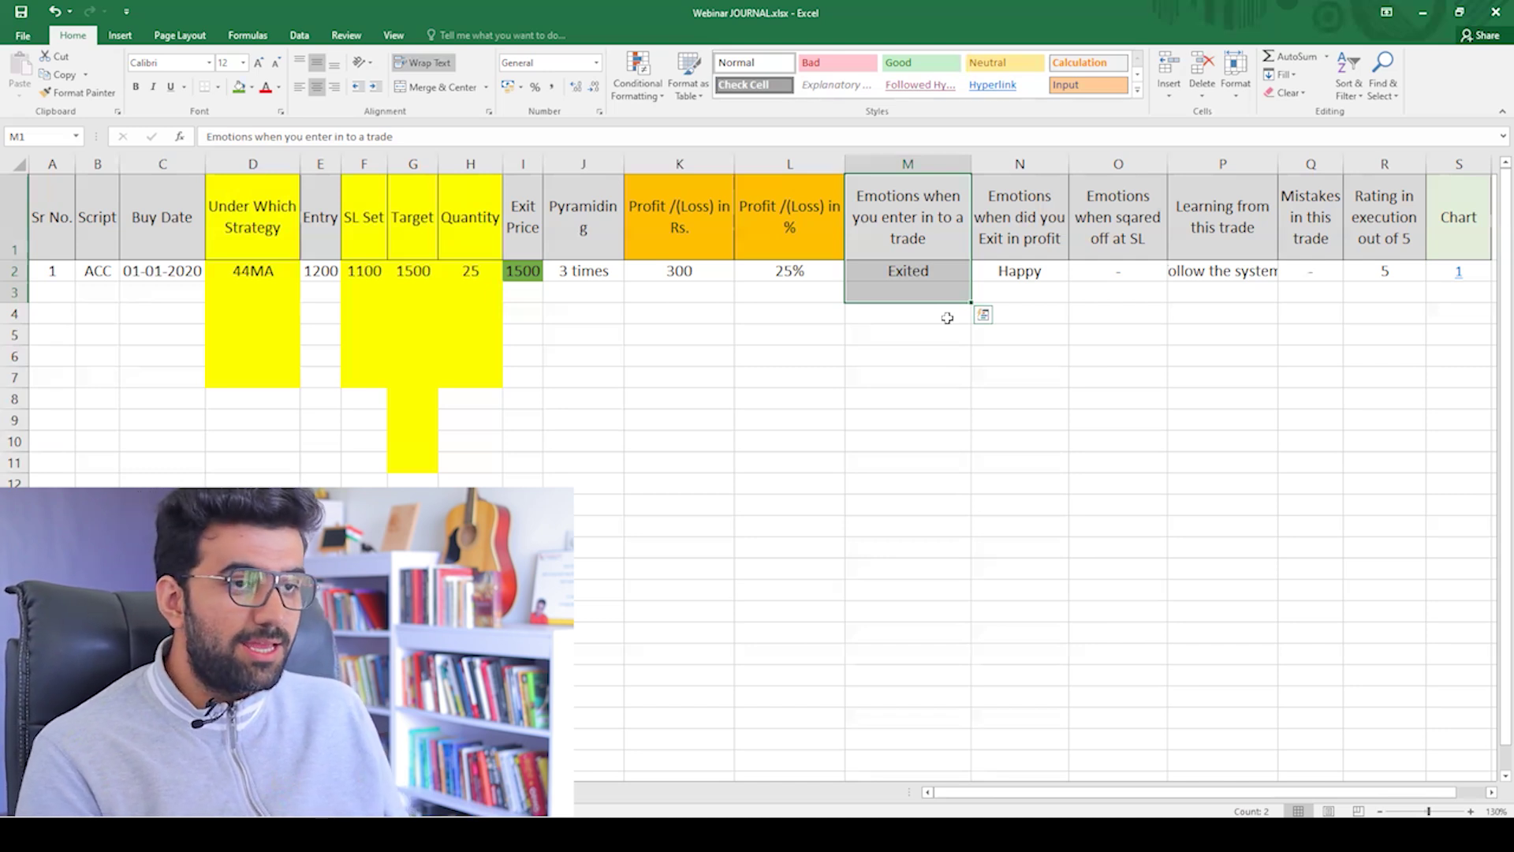
key("Return")
key("ctrl+space")
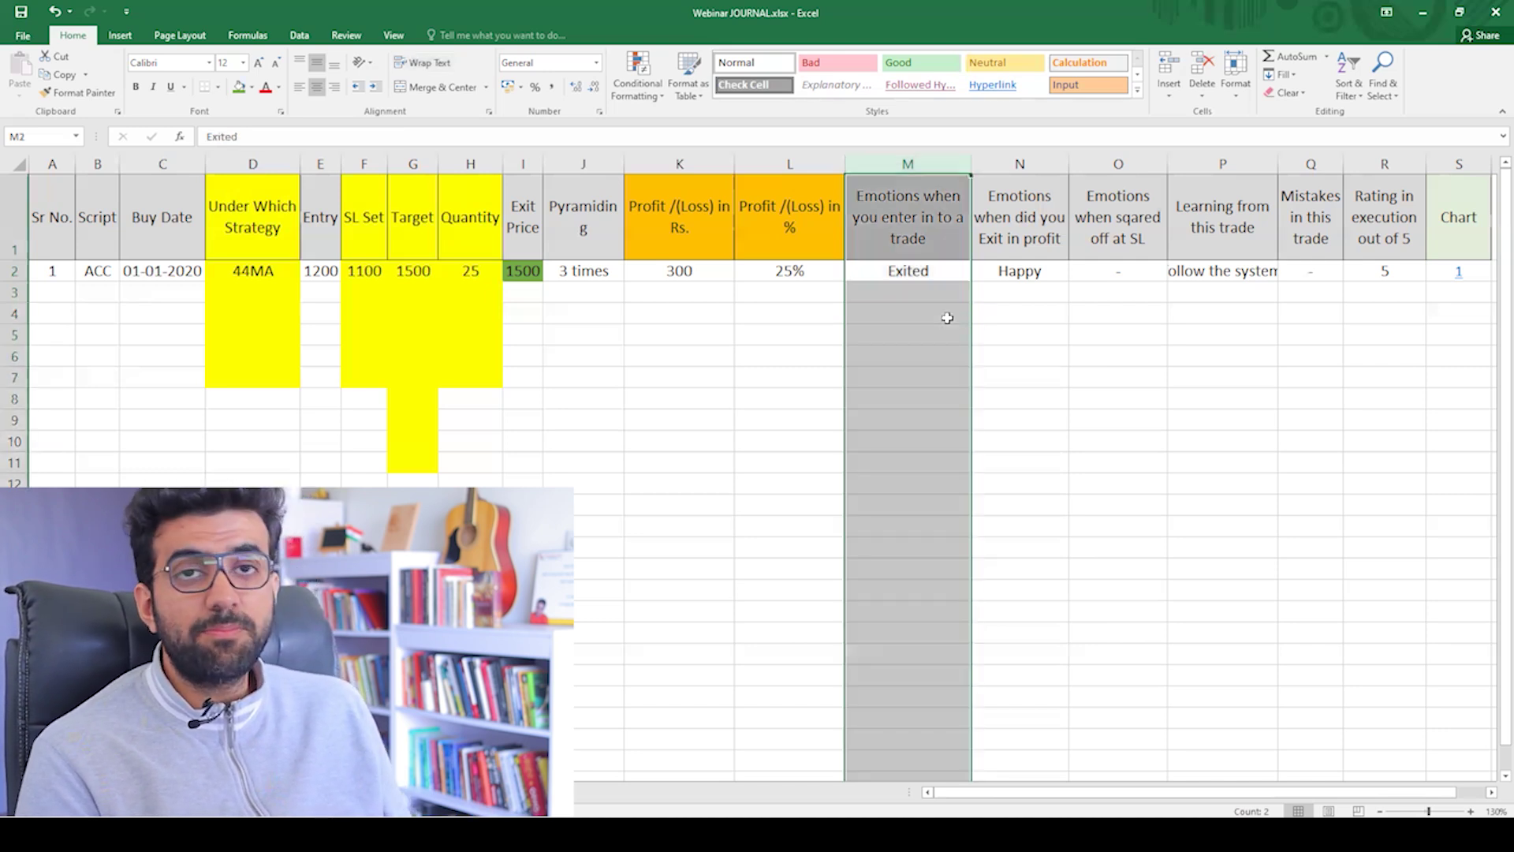
key("Right")
key("ctrl+space")
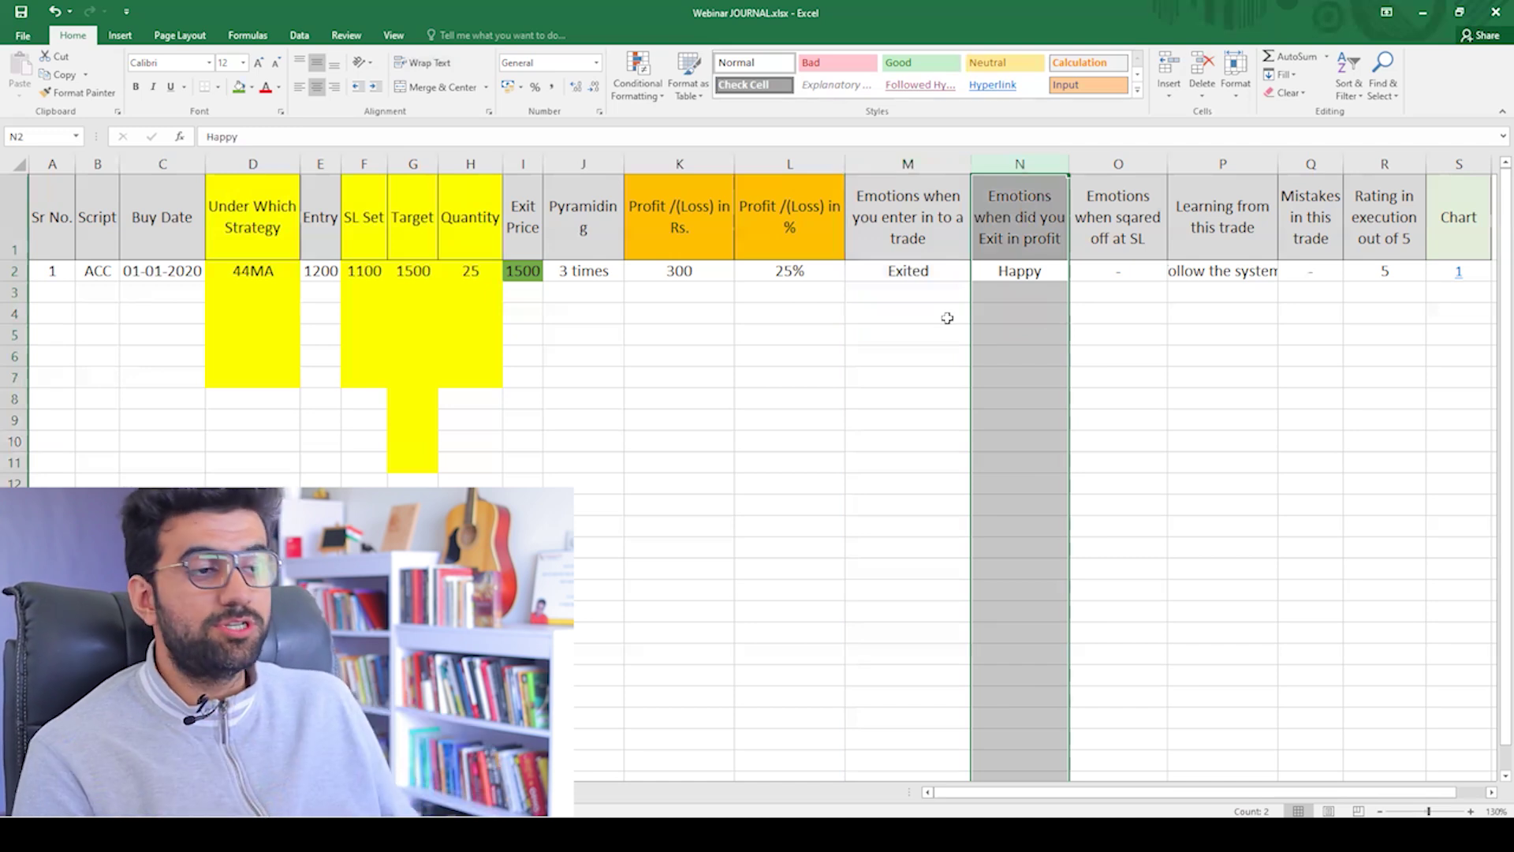
key("Right")
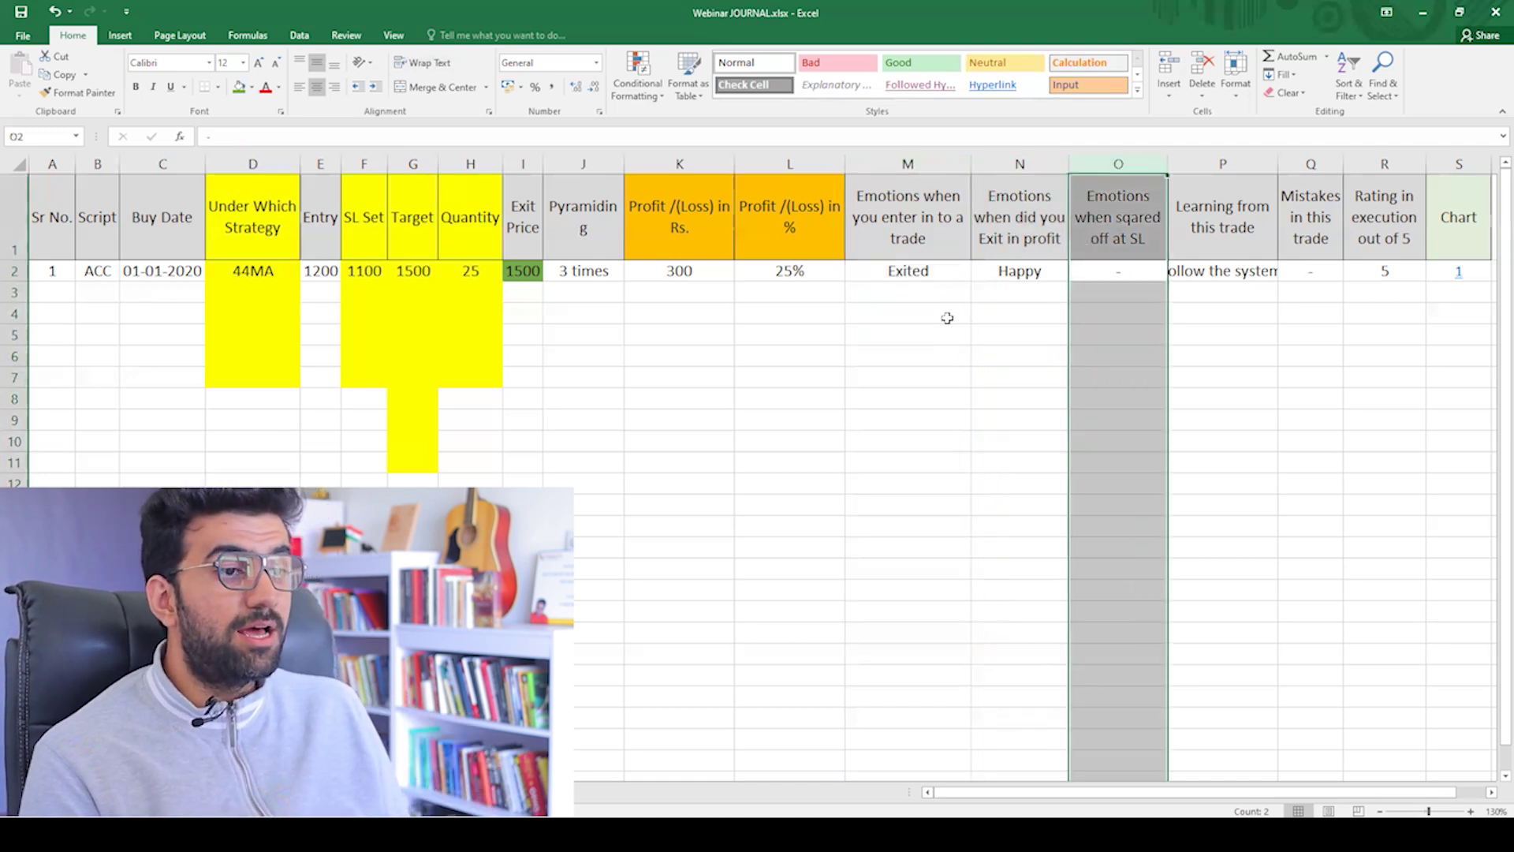
key("Right")
key("ctrl+space")
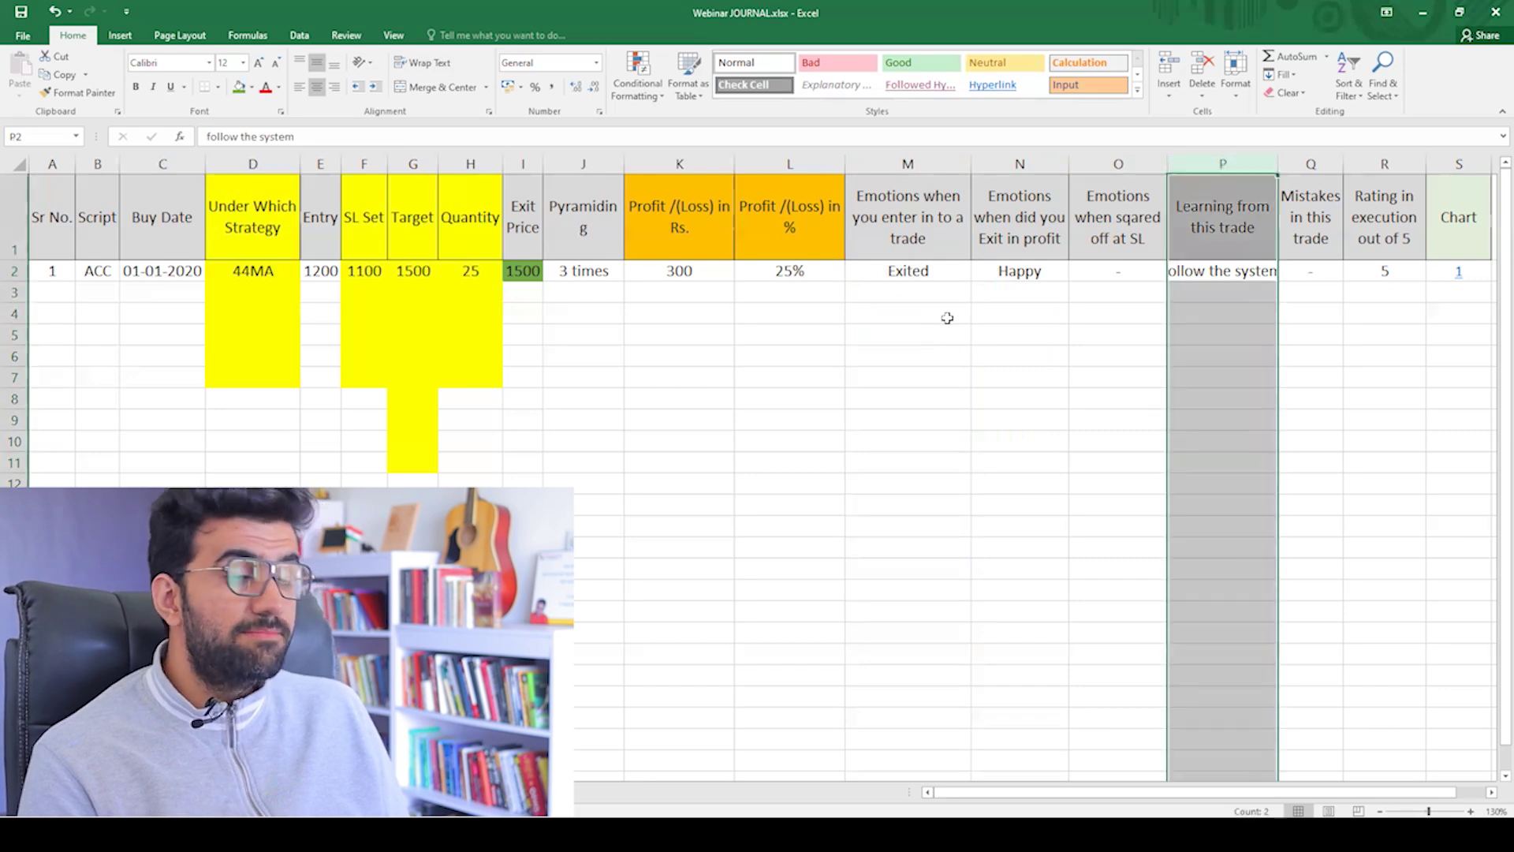
key("Right")
key("ctrl+space")
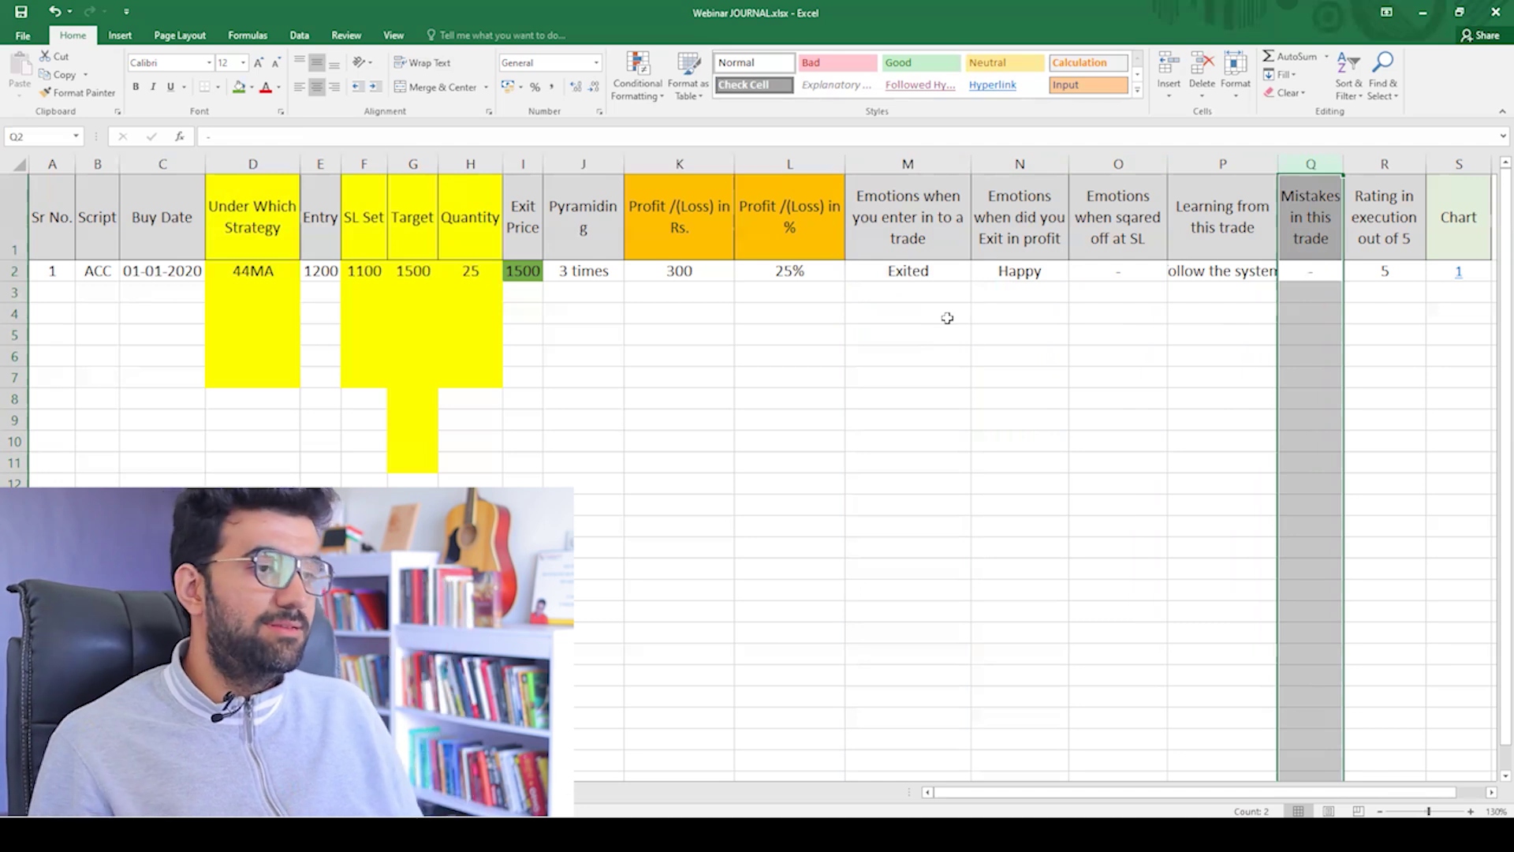
key("Right")
key("ctrl+space")
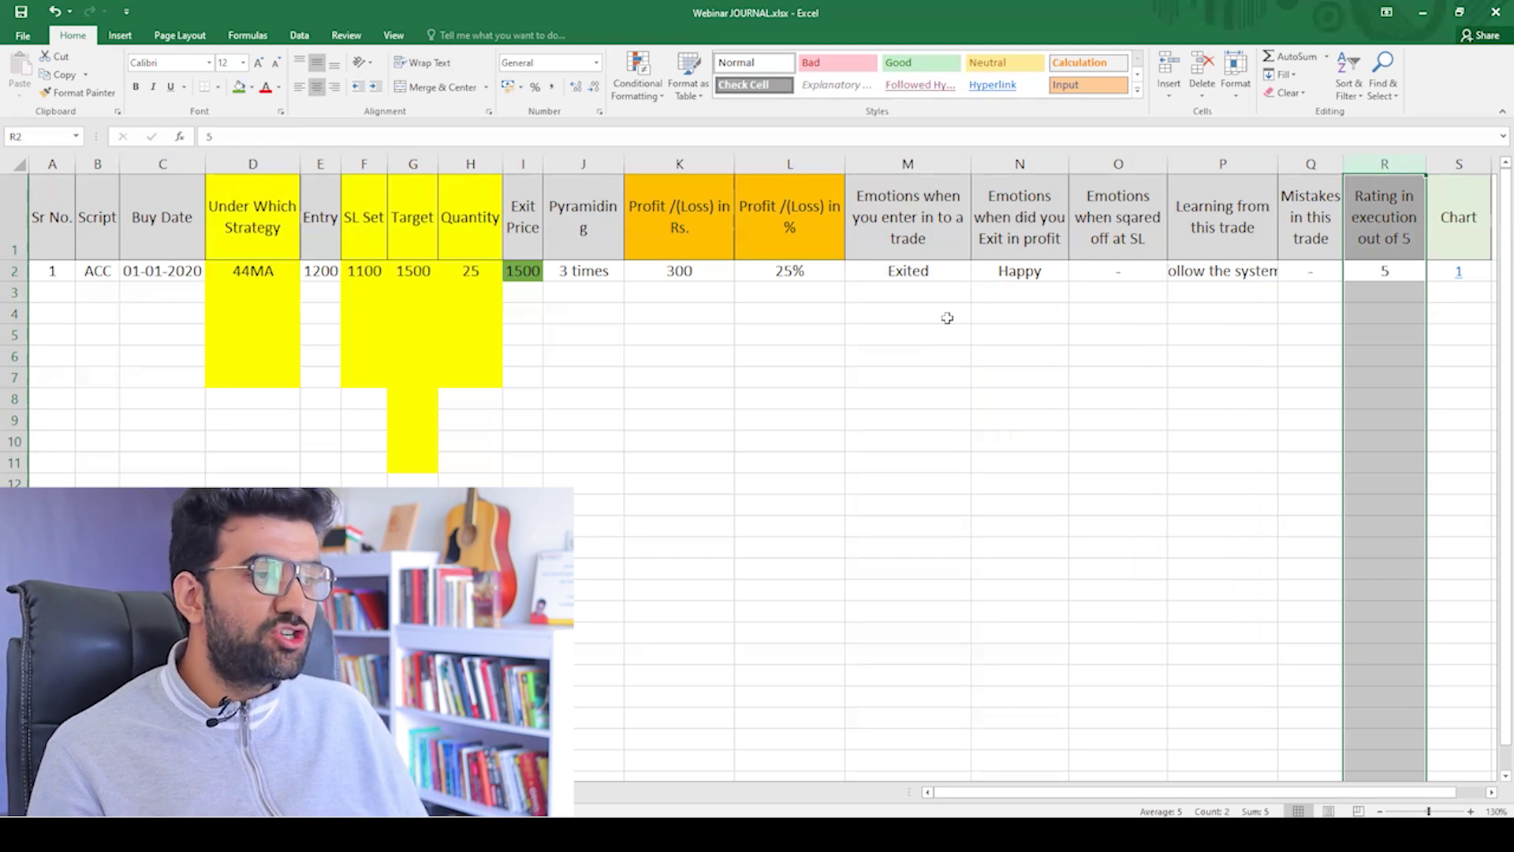
key("Right")
key("BackSpace")
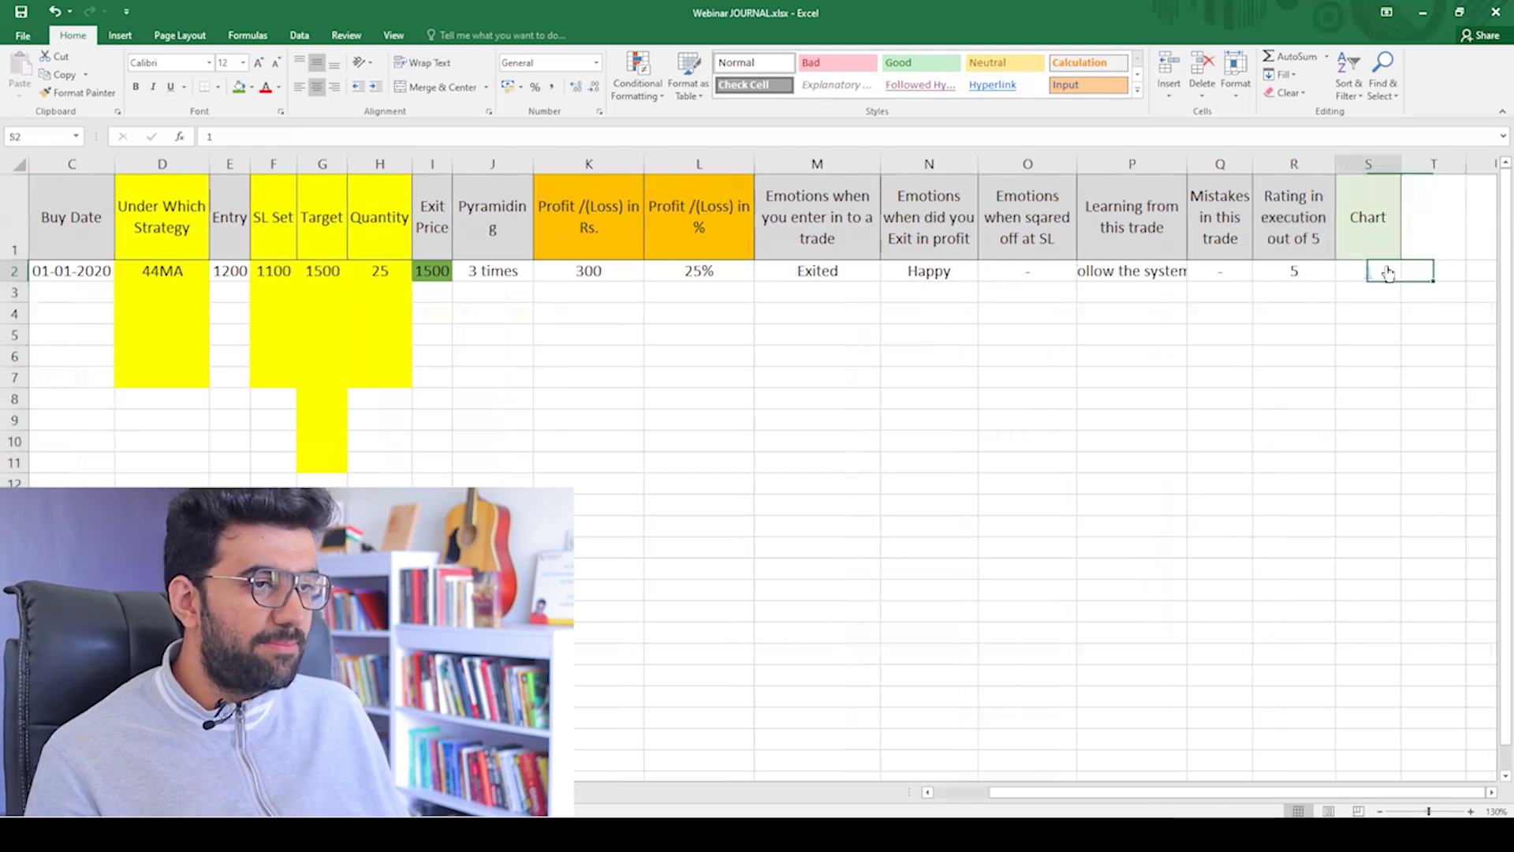
key("Escape")
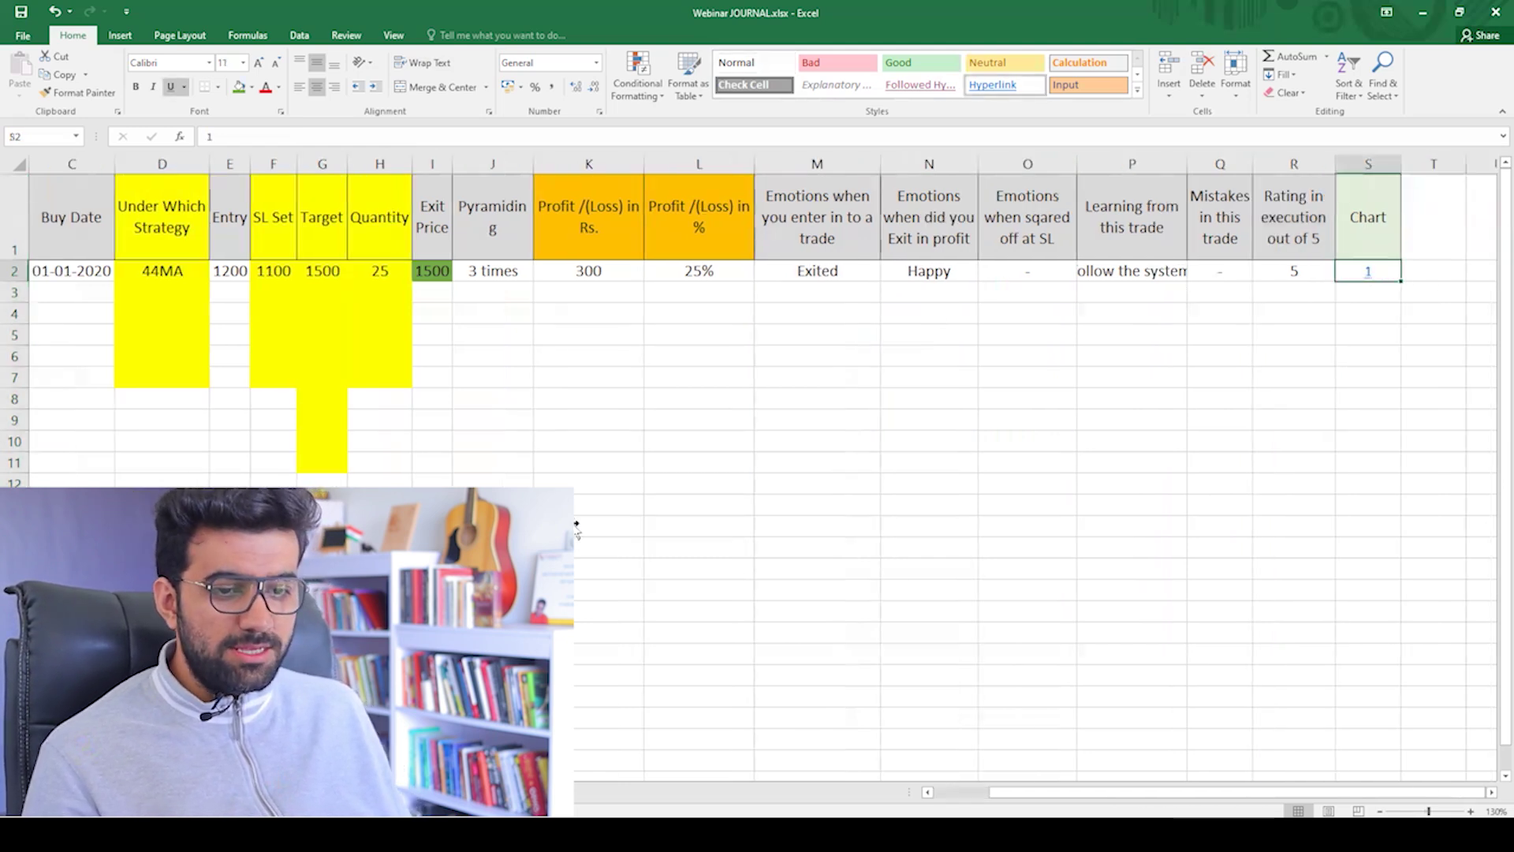
key("ctrl+Page_Down")
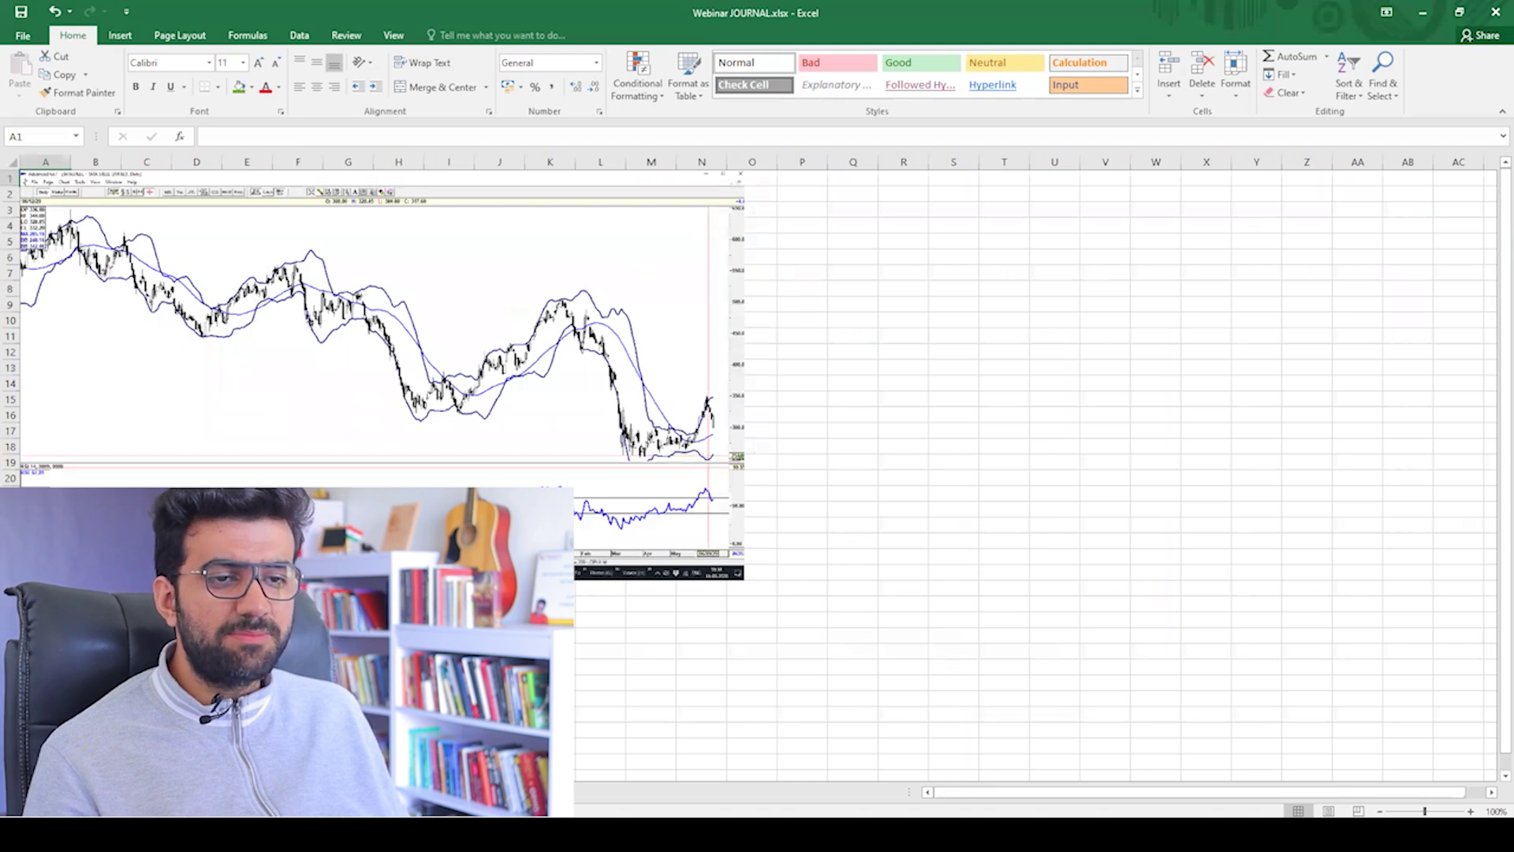
key("ctrl+Page_Up")
left_click(589, 482)
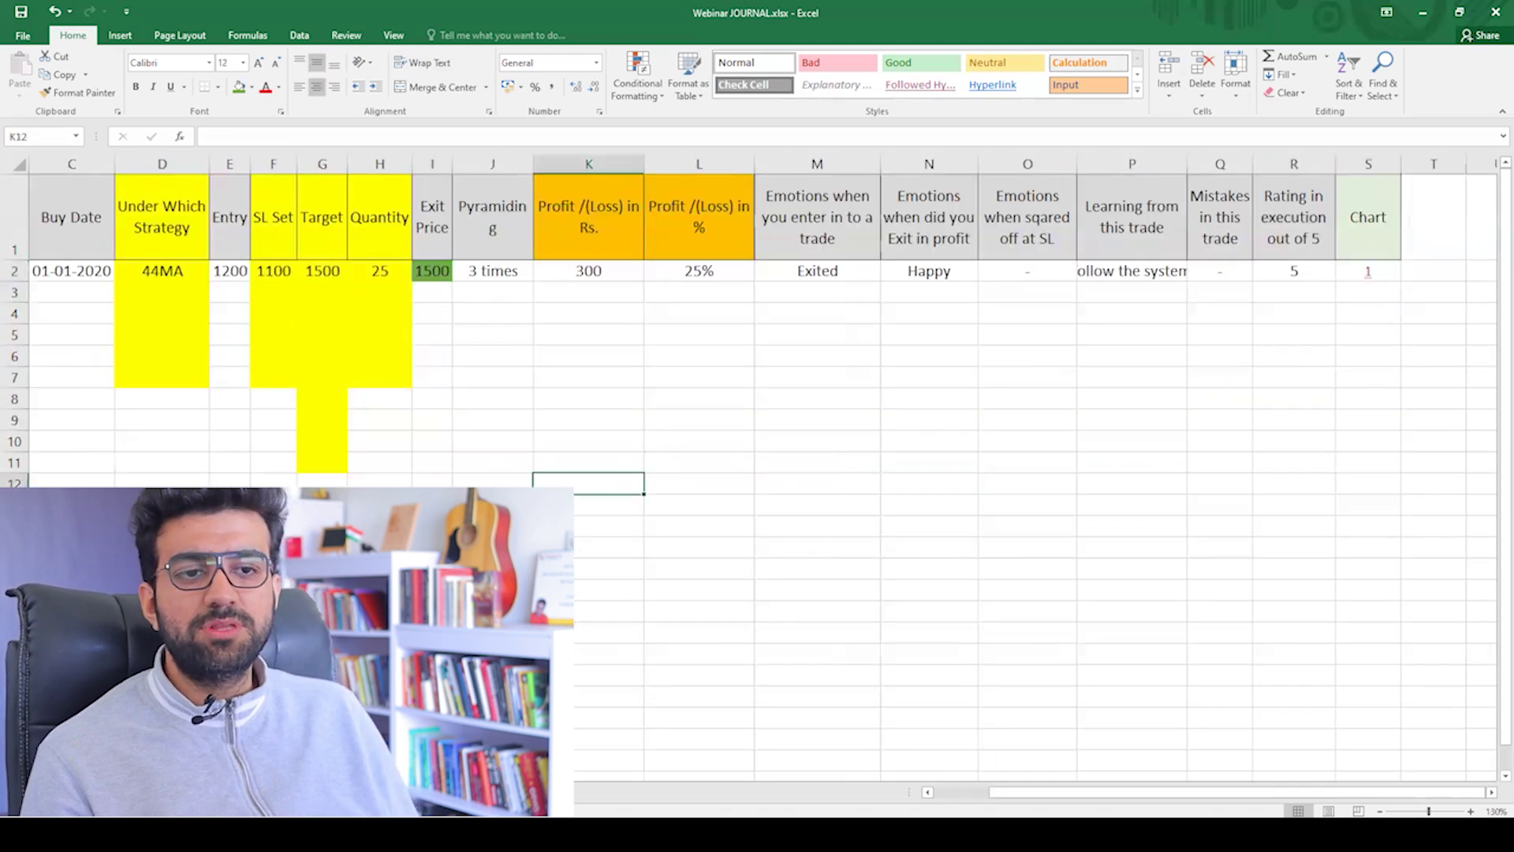
key("Home")
key("ctrl+Home")
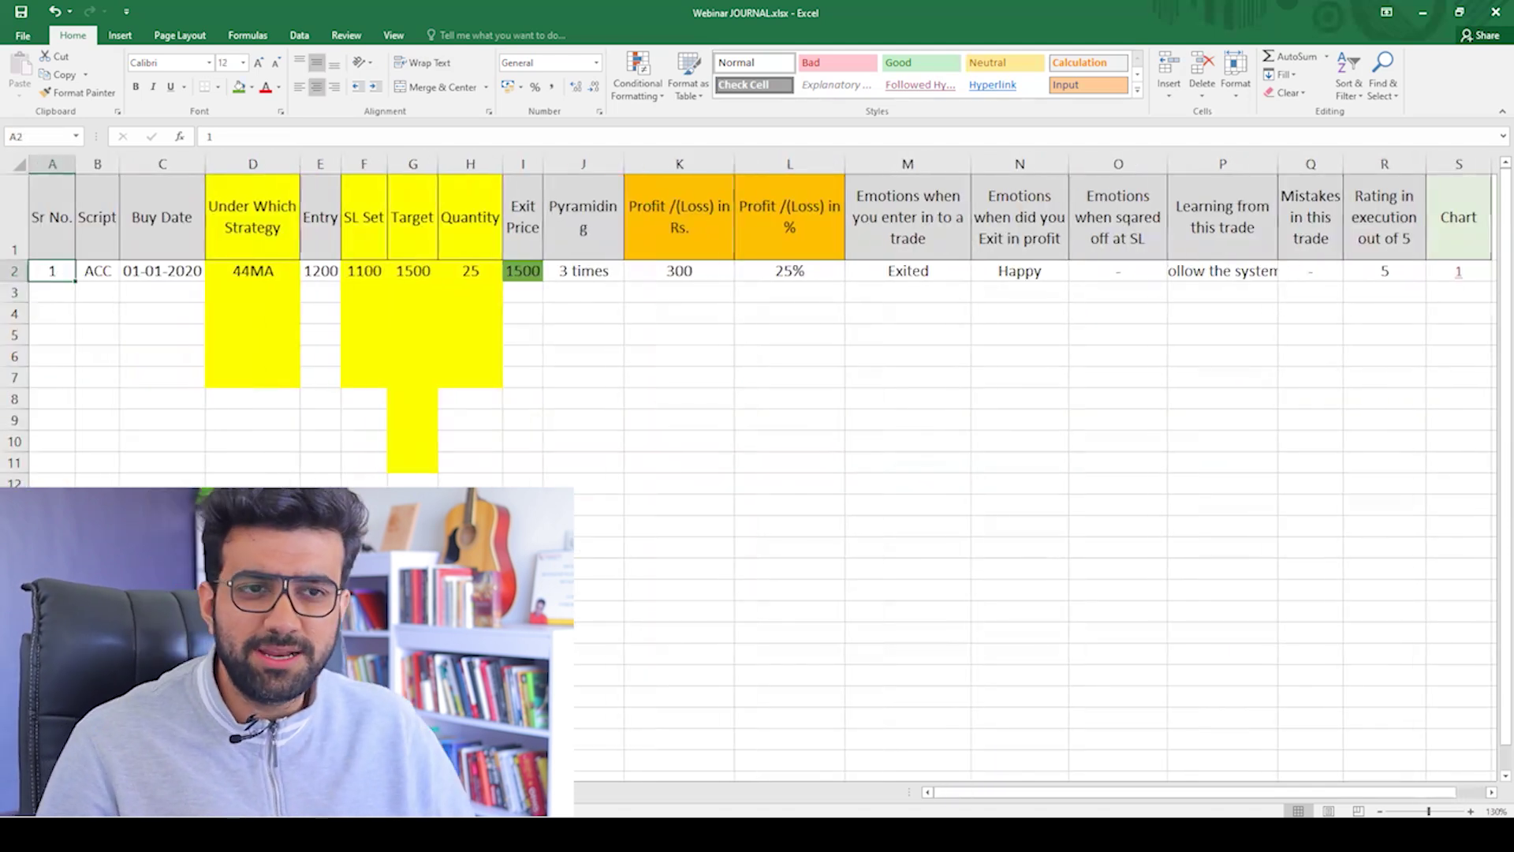